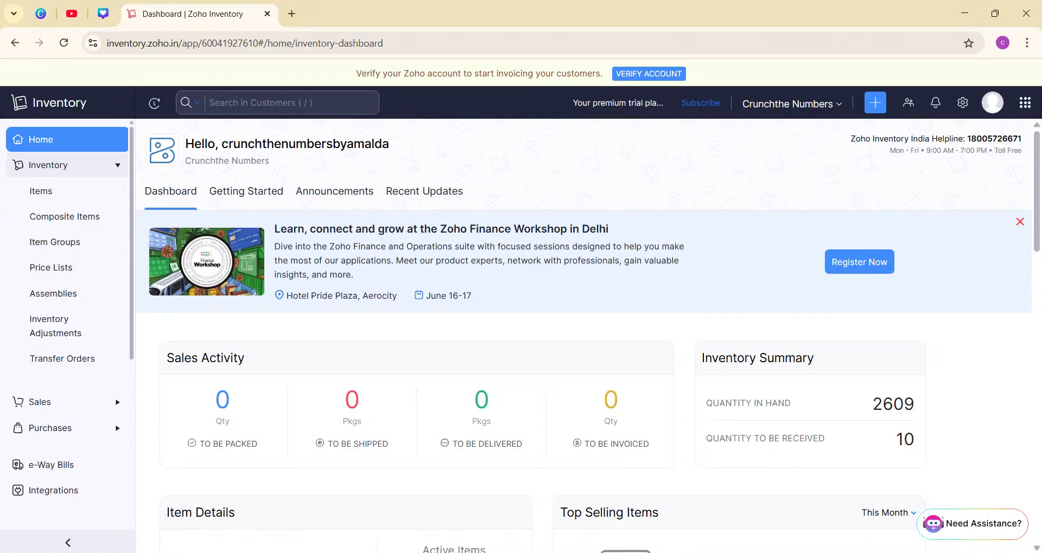
Start a new inventory item named Raw Material 1 with the unit pcs (Pieces)
{"action": "left_click", "coordinate": [30, 195]}
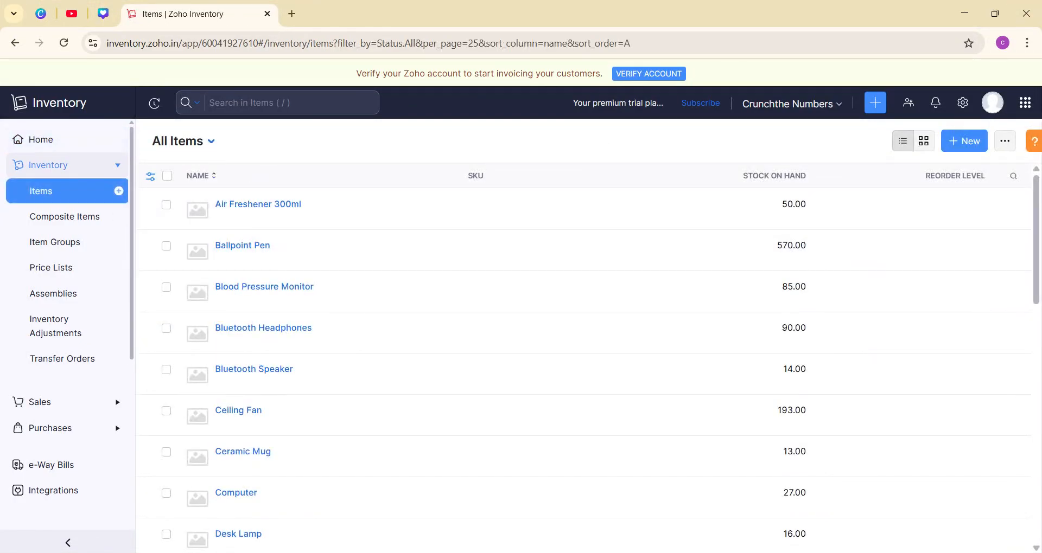
{"action": "left_click", "coordinate": [968, 142]}
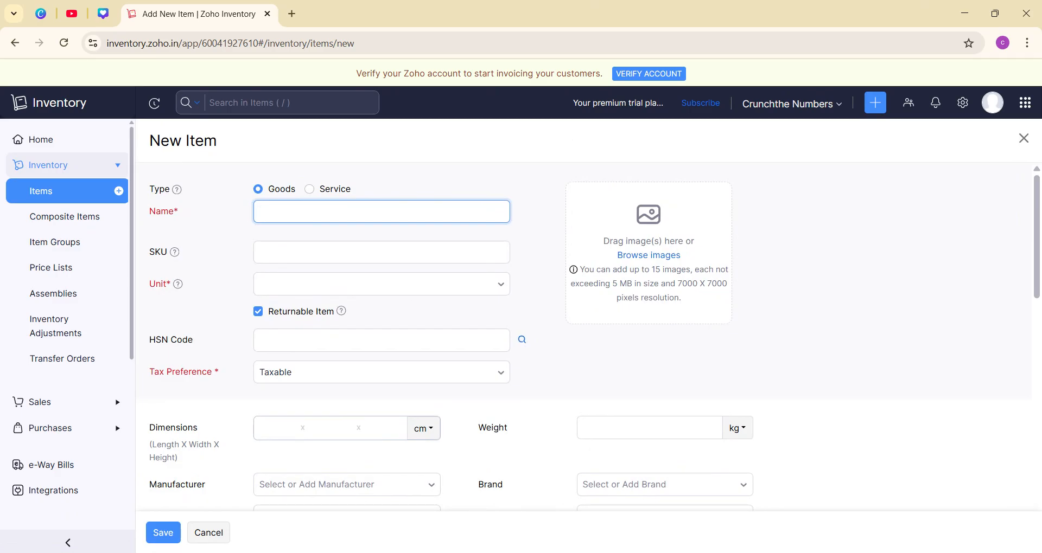
{"action": "type", "text": "Raw Material 1"}
{"action": "left_click", "coordinate": [359, 284]}
{"action": "type", "text": "pcs"}
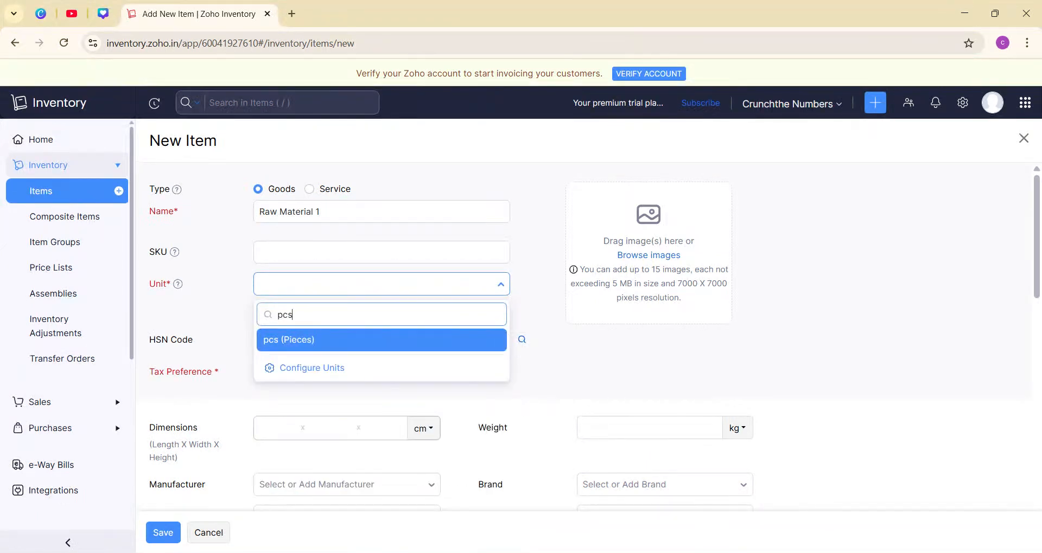
{"action": "left_click", "coordinate": [302, 341]}
Set the selling price of Raw Material 1 to INR 700 and its cost price to INR 500
{"action": "scroll", "coordinate": [327, 366], "scroll_direction": "down", "scroll_amount": 3}
{"action": "scroll", "coordinate": [327, 366], "scroll_direction": "down", "scroll_amount": 3}
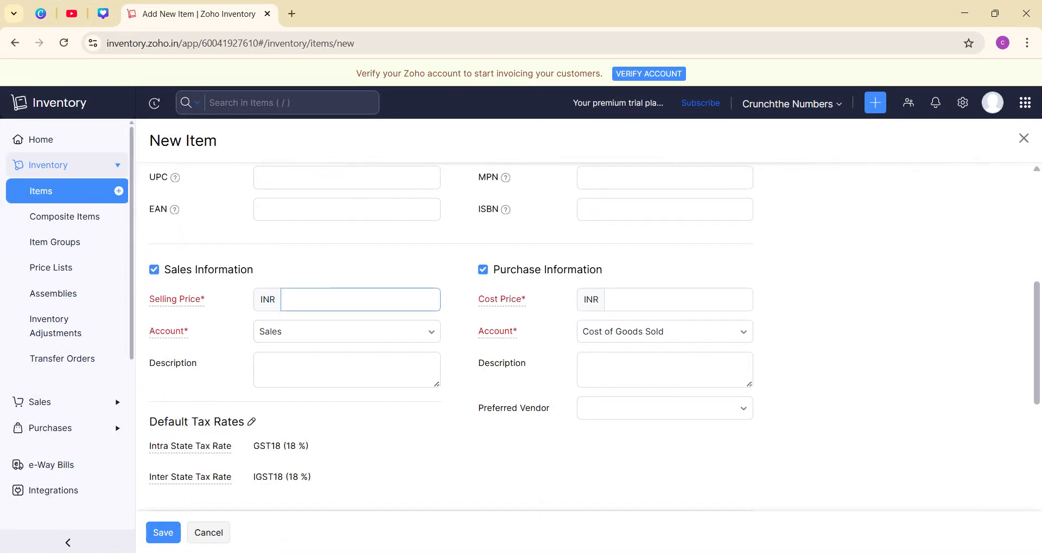
{"action": "left_click", "coordinate": [333, 292]}
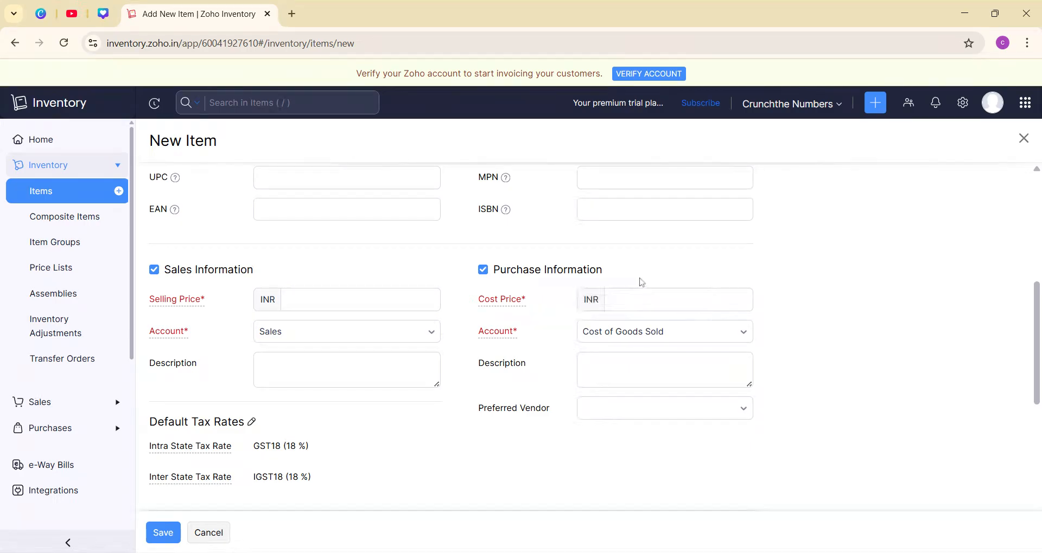
{"action": "type", "text": "700"}
{"action": "left_click", "coordinate": [645, 299]}
{"action": "type", "text": "500"}
Assign the Inventory Asset account to Raw Material 1 and choose FIFO (First In First Out) as its valuation method
{"action": "scroll", "coordinate": [418, 313], "scroll_direction": "down", "scroll_amount": 6}
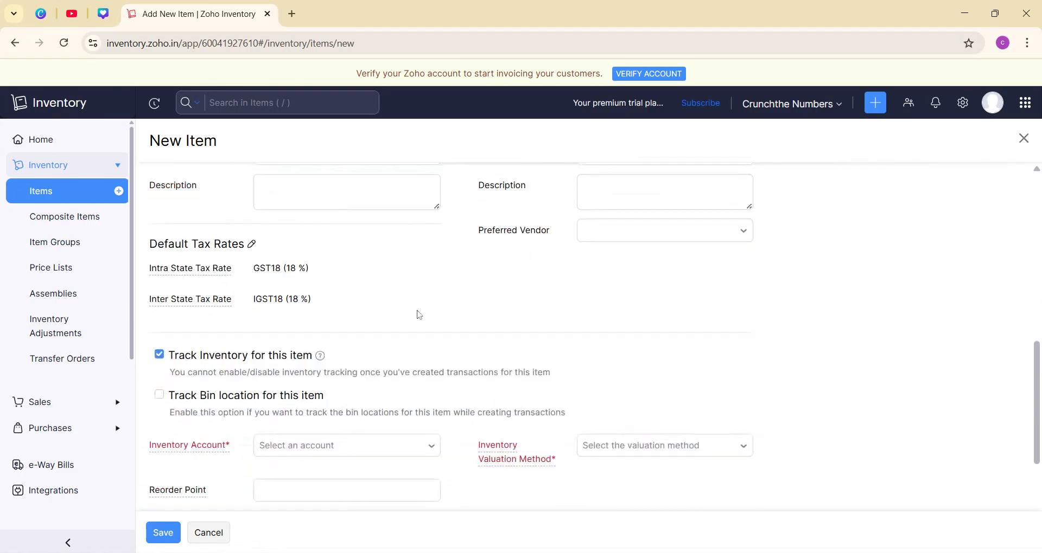
{"action": "left_click", "coordinate": [305, 294]}
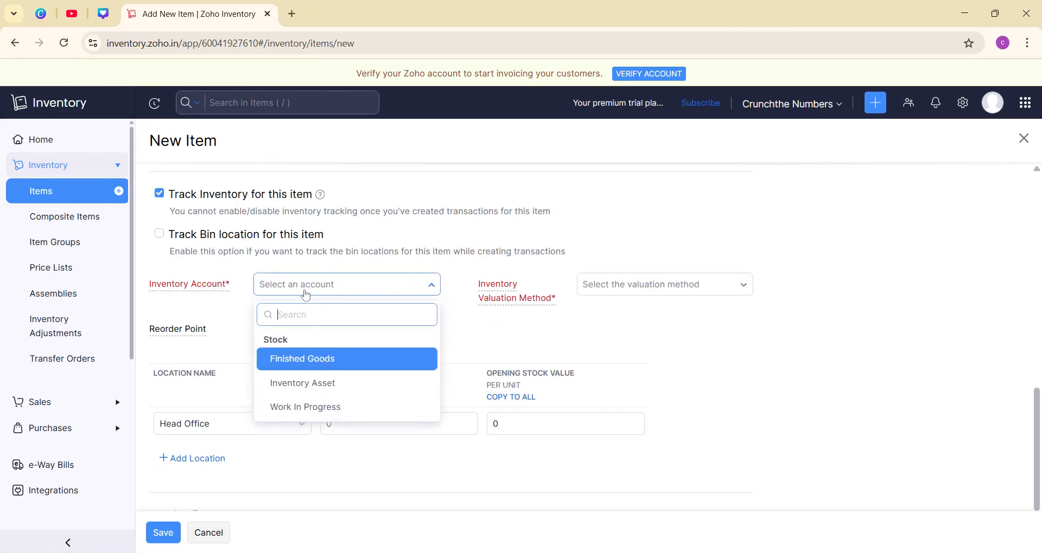
{"action": "left_click", "coordinate": [307, 384]}
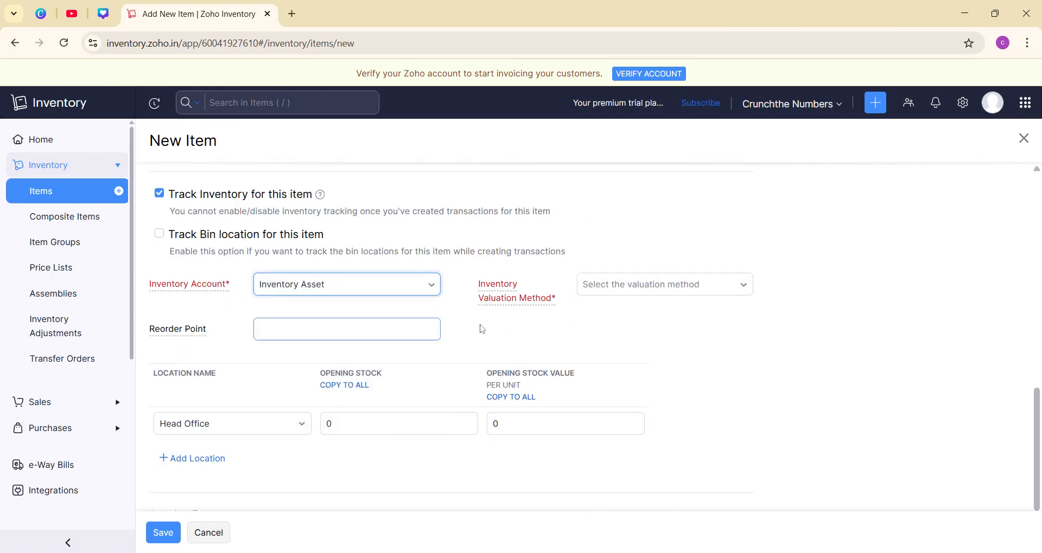
{"action": "left_click", "coordinate": [734, 291]}
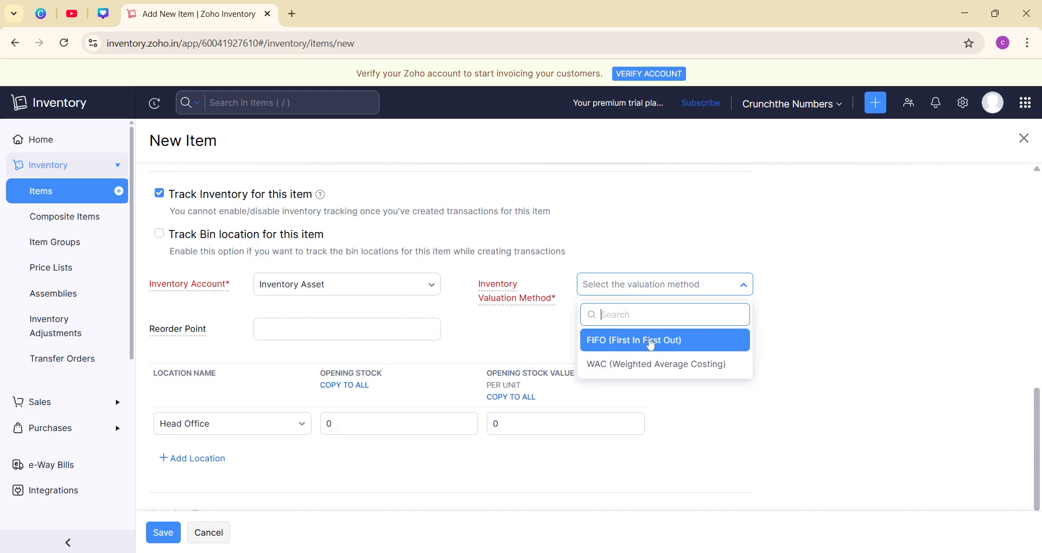
{"action": "left_click", "coordinate": [681, 340]}
Enter a Head Office opening stock of 60 at 400 per unit for Raw Material 1 and save the item
{"action": "scroll", "coordinate": [204, 481], "scroll_direction": "down", "scroll_amount": 2}
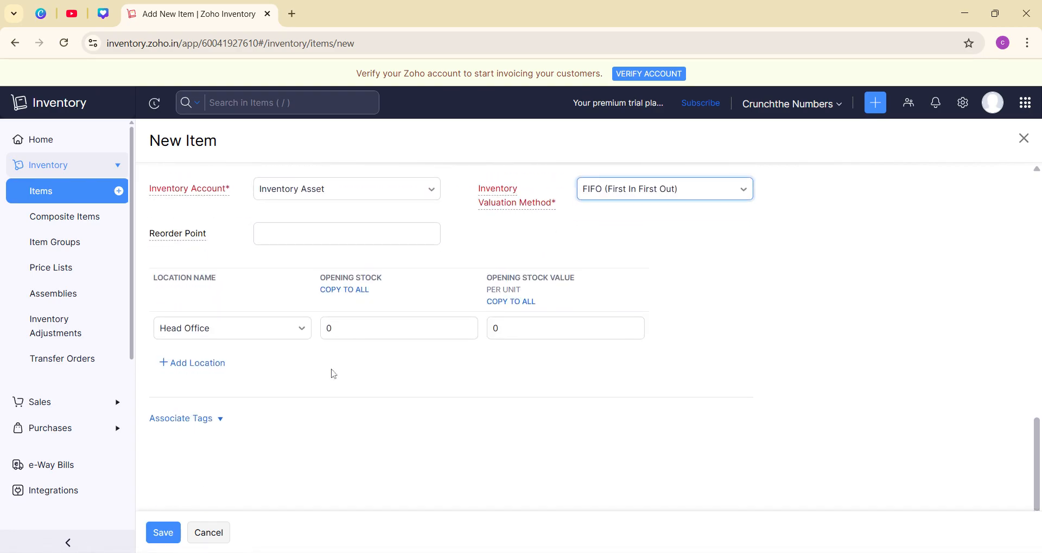
{"action": "left_click_drag", "start_coordinate": [347, 329], "coordinate": [309, 330]}
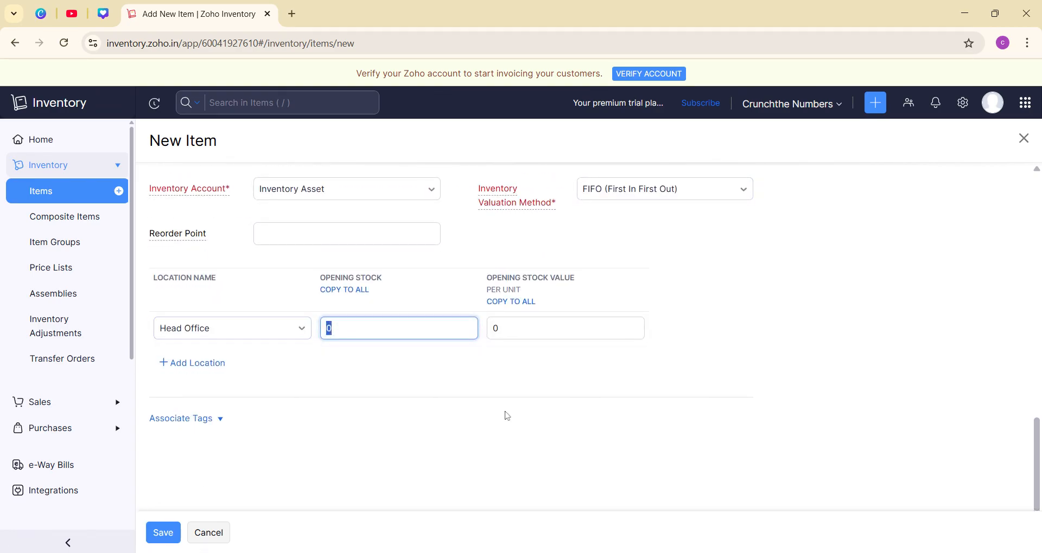
{"action": "type", "text": "60"}
{"action": "key", "text": "Tab"}
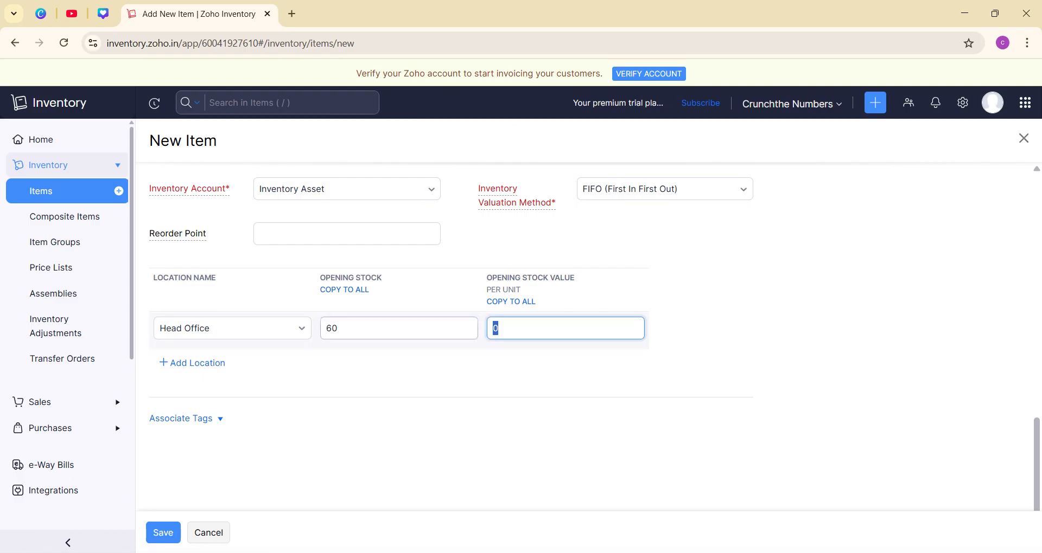
{"action": "type", "text": "400"}
{"action": "key", "text": "Tab"}
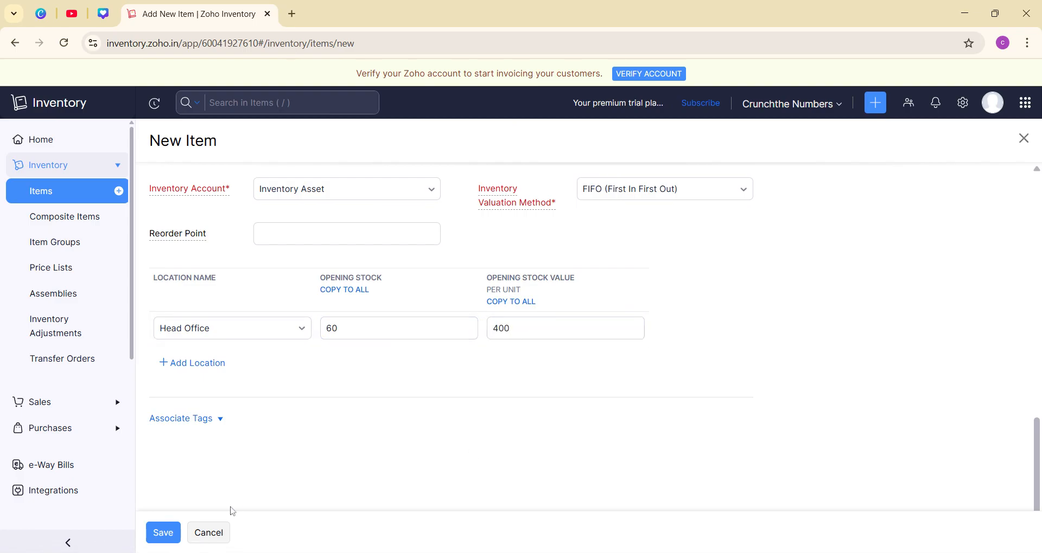
{"action": "left_click", "coordinate": [163, 533]}
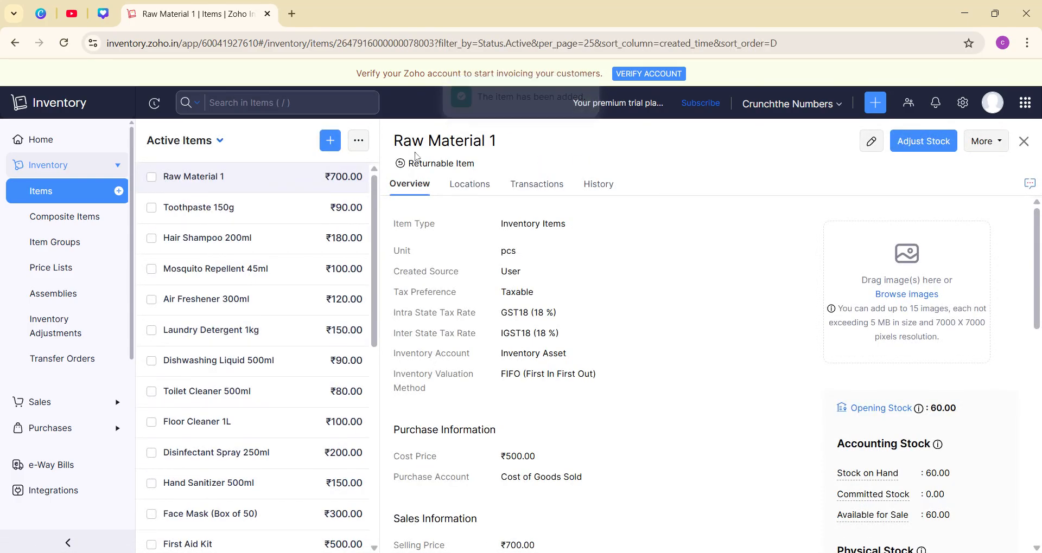
Clone the Raw Material 1 item and name the copy Raw Material 2
{"action": "left_click", "coordinate": [993, 140]}
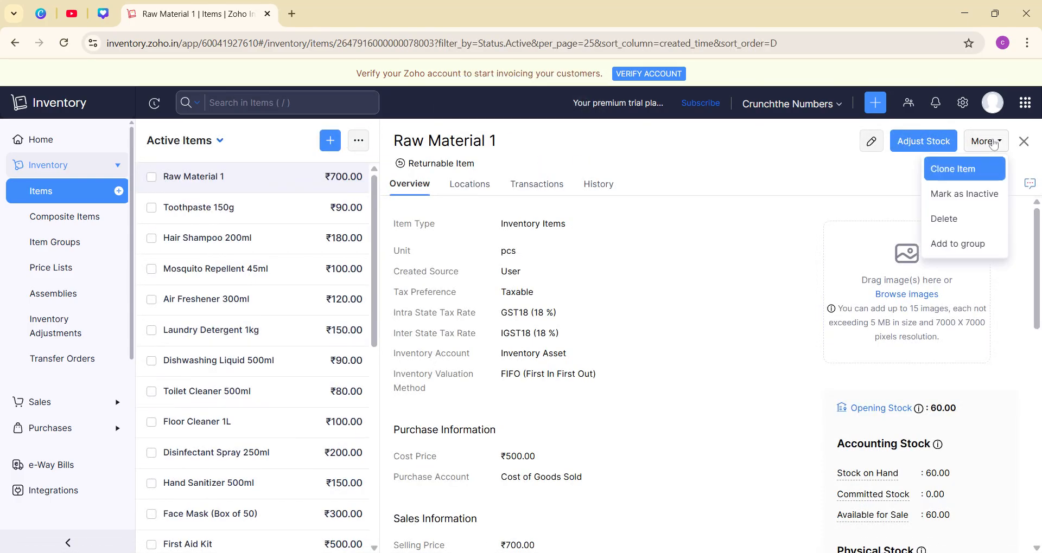
{"action": "left_click", "coordinate": [962, 170]}
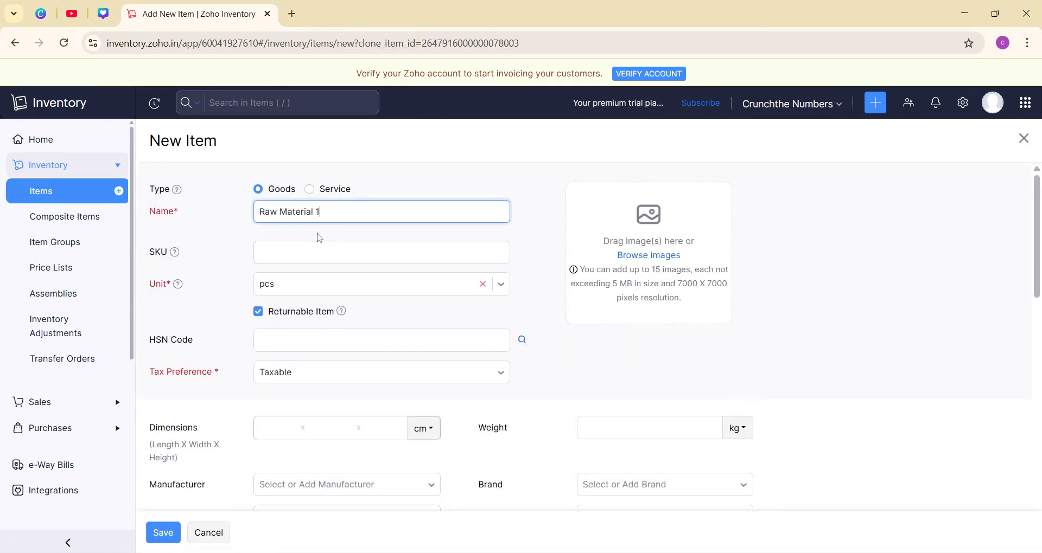
{"action": "type", "text": "2"}
Set the selling price of Raw Material 2 to INR 500 and its cost price to INR 300
{"action": "scroll", "coordinate": [447, 284], "scroll_direction": "down", "scroll_amount": 4}
{"action": "scroll", "coordinate": [448, 285], "scroll_direction": "down", "scroll_amount": 2}
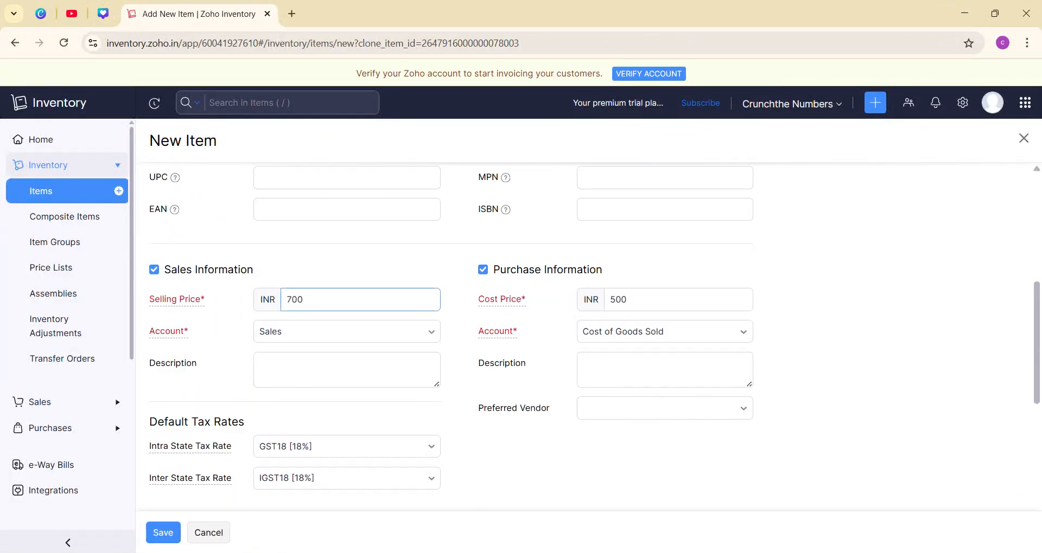
{"action": "left_click_drag", "start_coordinate": [321, 302], "coordinate": [253, 311]}
{"action": "type", "text": "500"}
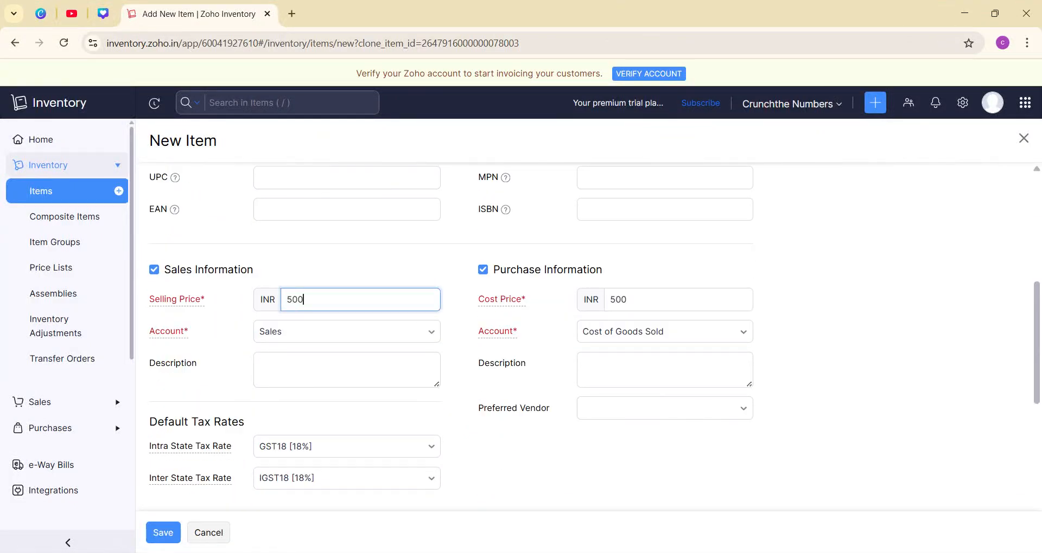
{"action": "left_click", "coordinate": [658, 296]}
{"action": "left_click_drag", "start_coordinate": [632, 300], "coordinate": [558, 307]}
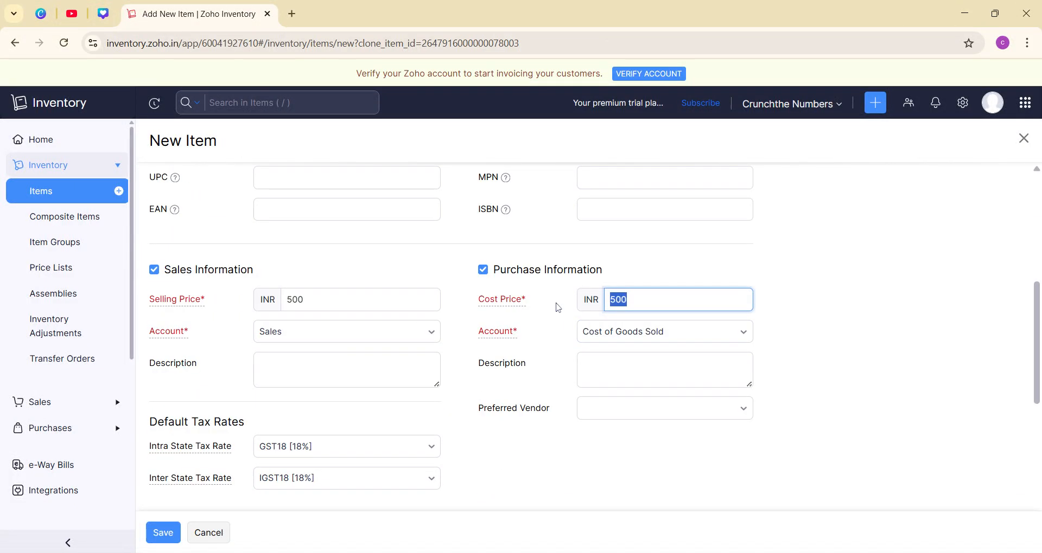
{"action": "type", "text": "300"}
Enter a Head Office opening stock of 20 at 300 per unit for Raw Material 2 and save the item
{"action": "scroll", "coordinate": [423, 361], "scroll_direction": "down", "scroll_amount": 5}
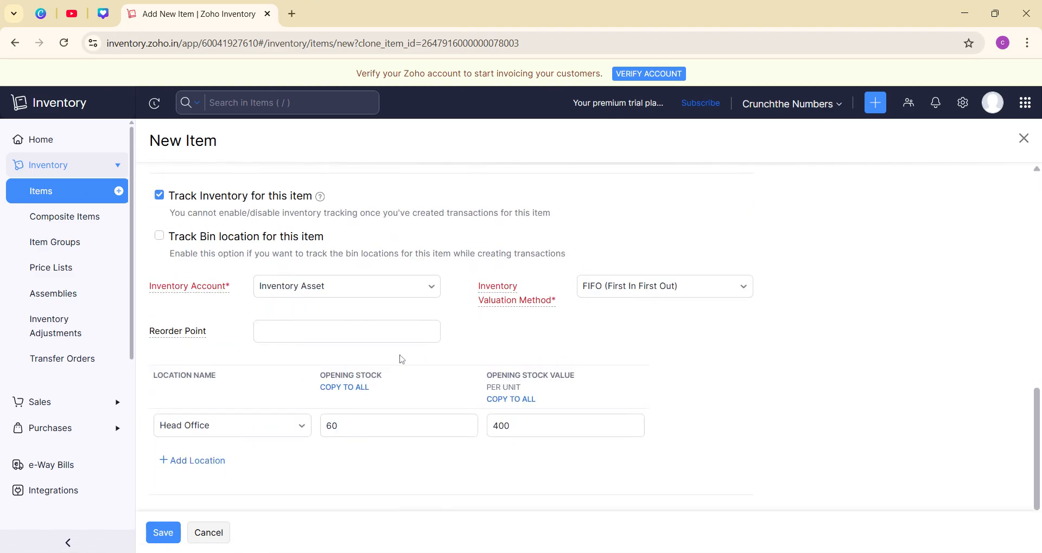
{"action": "left_click", "coordinate": [374, 426]}
{"action": "double_click", "coordinate": [321, 430]}
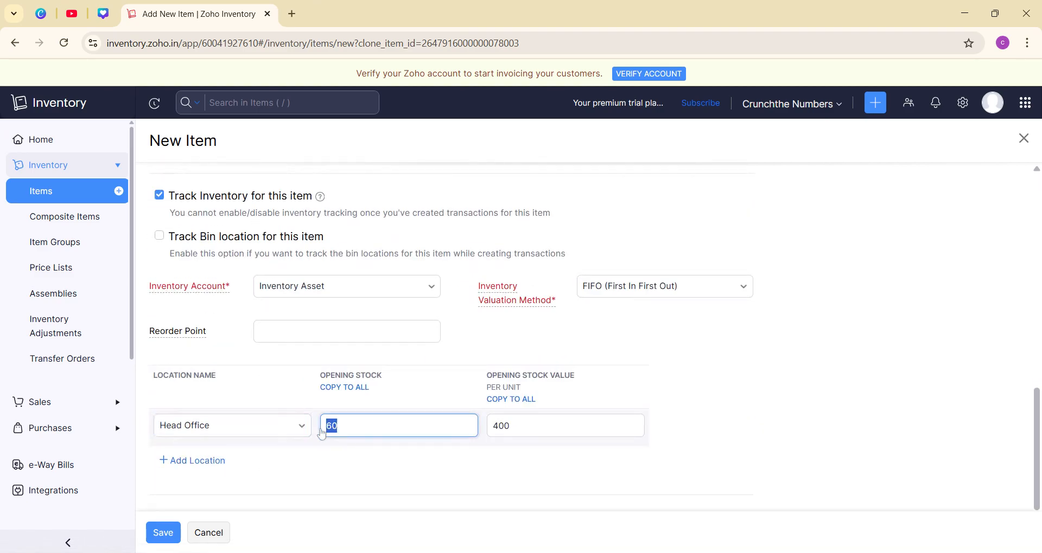
{"action": "type", "text": "20"}
{"action": "key", "text": "Tab"}
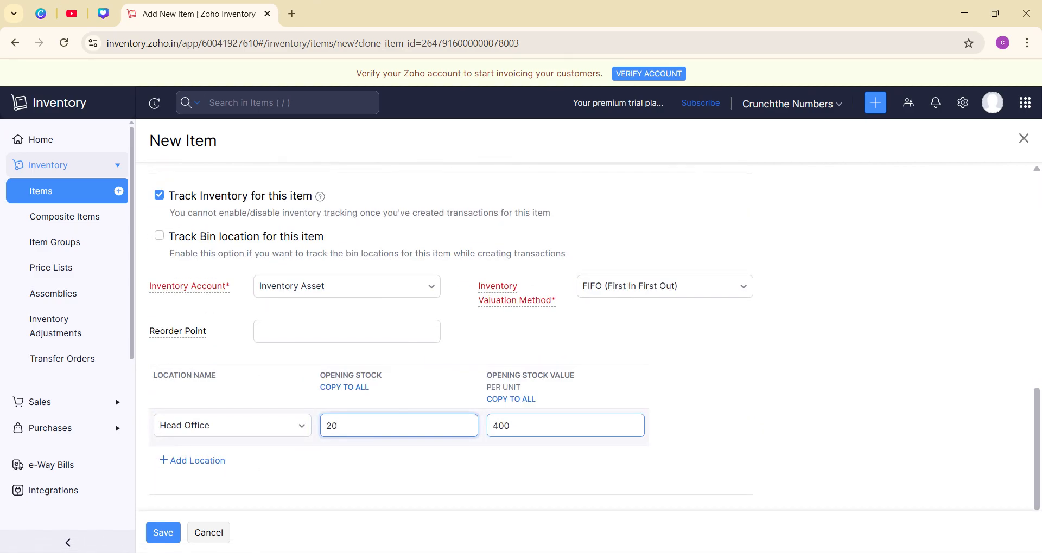
{"action": "type", "text": "300"}
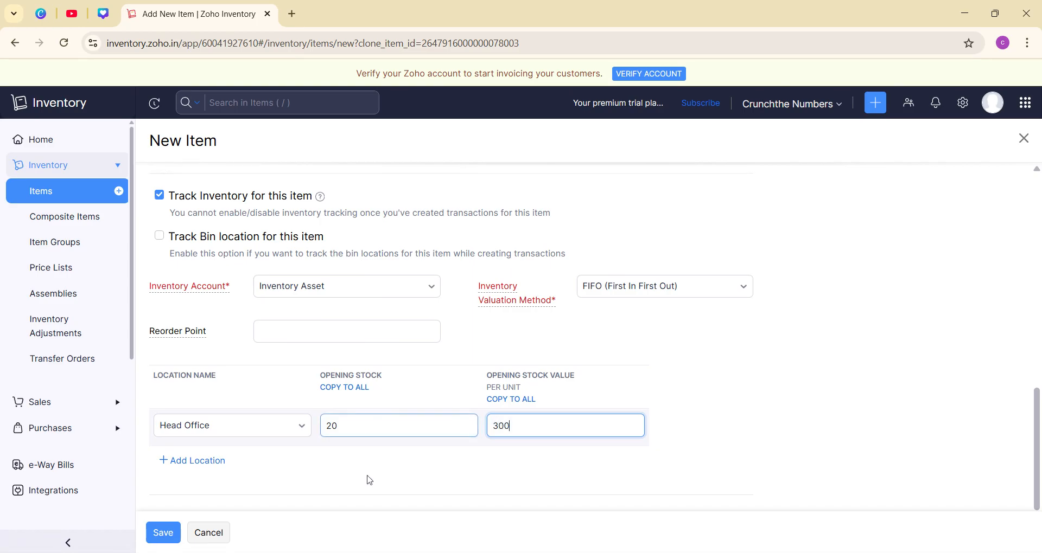
{"action": "left_click", "coordinate": [174, 536]}
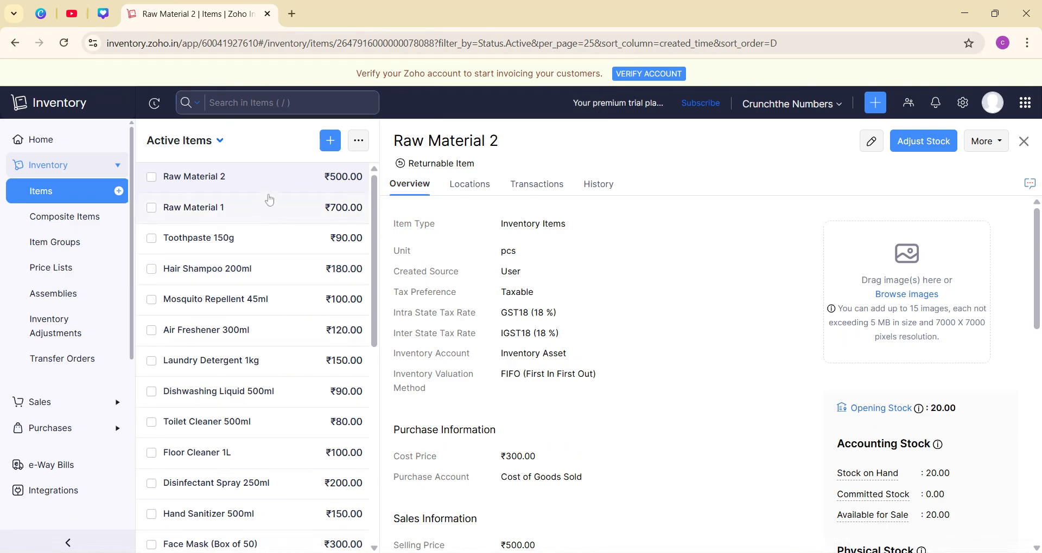
Start a new composite item named Finished Goods
{"action": "left_click", "coordinate": [90, 215]}
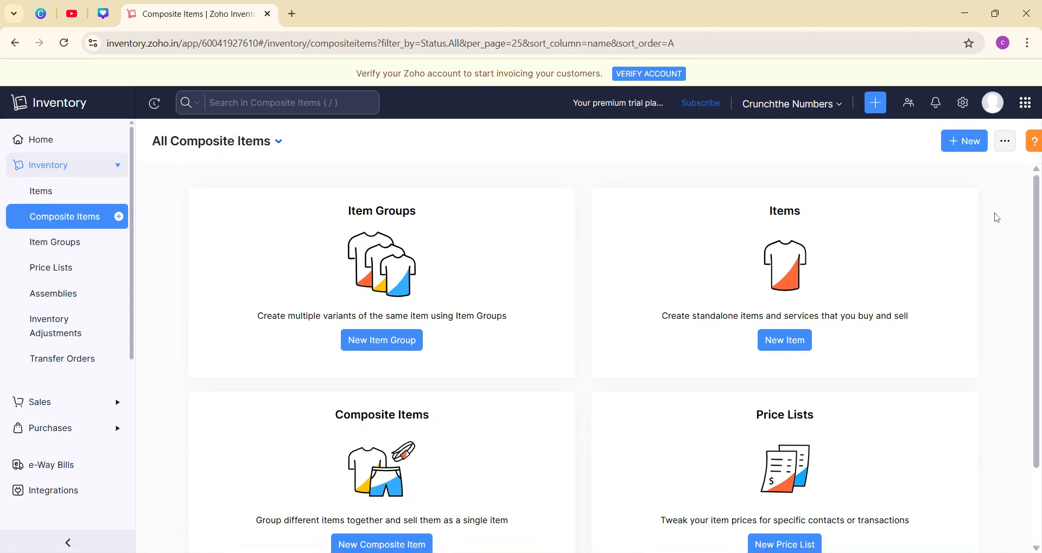
{"action": "left_click", "coordinate": [963, 142]}
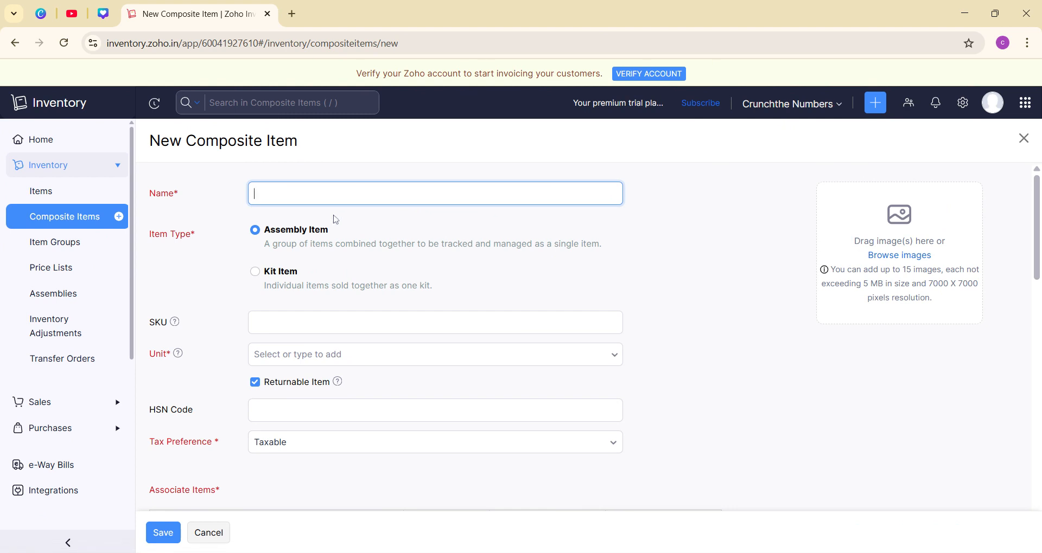
{"action": "type", "text": "Finished Goods"}
Give the Finished Goods composite item the SKU FG001, the unit pcs and the HSN code 123456
{"action": "left_click", "coordinate": [325, 321]}
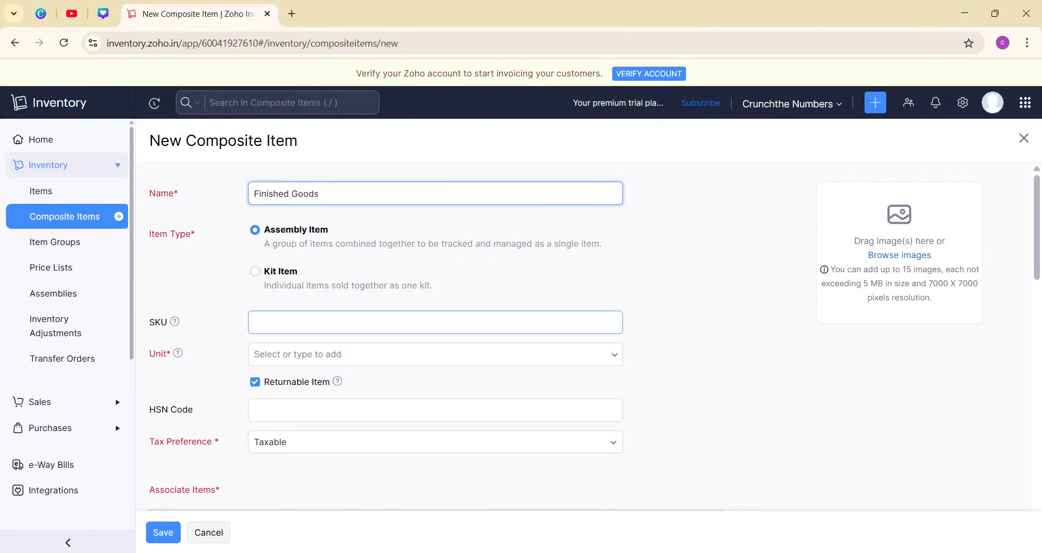
{"action": "left_click", "coordinate": [380, 322]}
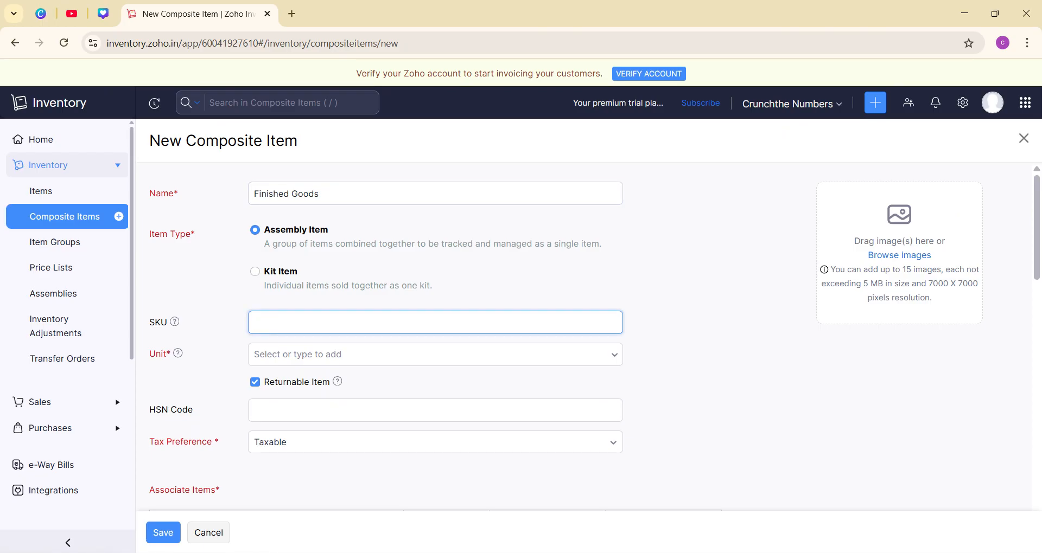
{"action": "type", "text": "FG001"}
{"action": "key", "text": "Tab"}
{"action": "type", "text": "pcs"}
{"action": "left_click", "coordinate": [338, 382]}
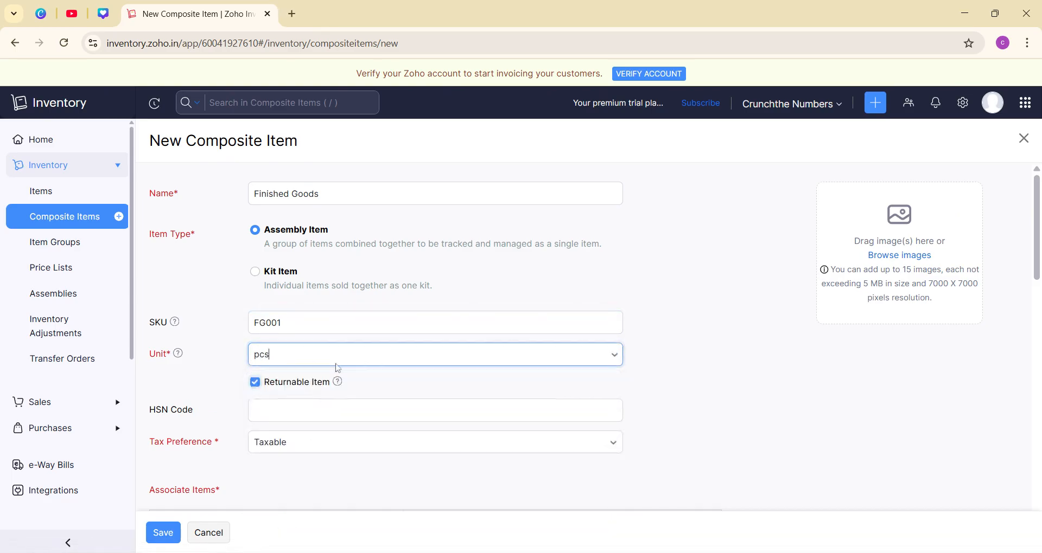
{"action": "scroll", "coordinate": [337, 367], "scroll_direction": "down", "scroll_amount": 4}
{"action": "left_click", "coordinate": [289, 211]}
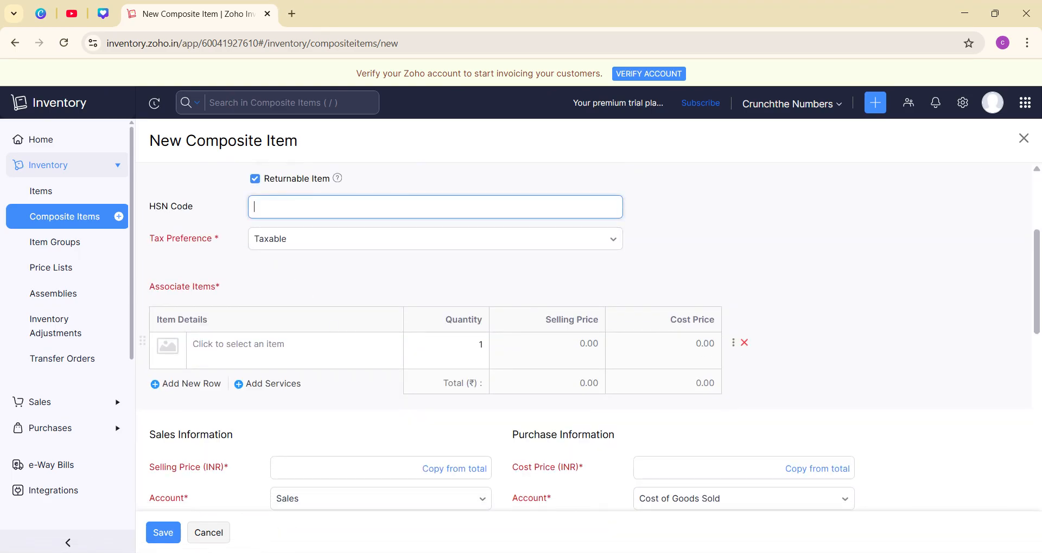
{"action": "type", "text": "123456"}
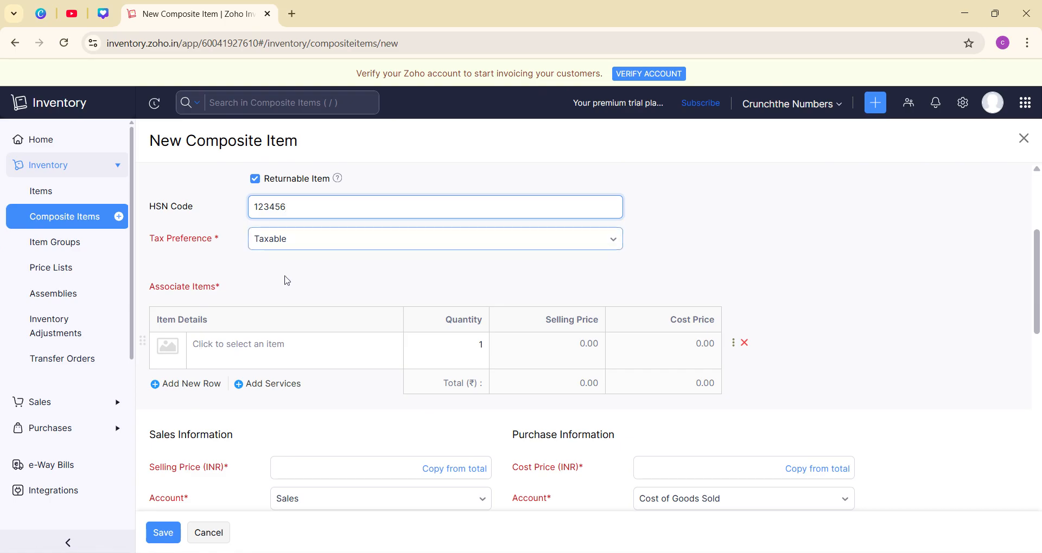
Add Raw Material 1 as the first associated item of the Finished Goods composite item
{"action": "scroll", "coordinate": [283, 288], "scroll_direction": "down", "scroll_amount": 1}
{"action": "scroll", "coordinate": [277, 299], "scroll_direction": "down", "scroll_amount": 1}
{"action": "left_click", "coordinate": [273, 293]}
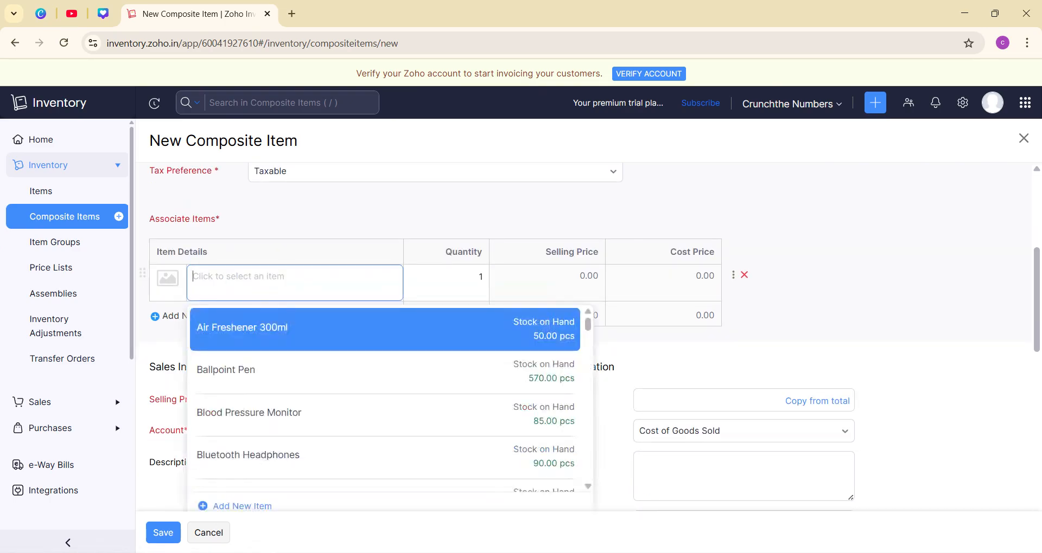
{"action": "scroll", "coordinate": [305, 348], "scroll_direction": "down", "scroll_amount": 2}
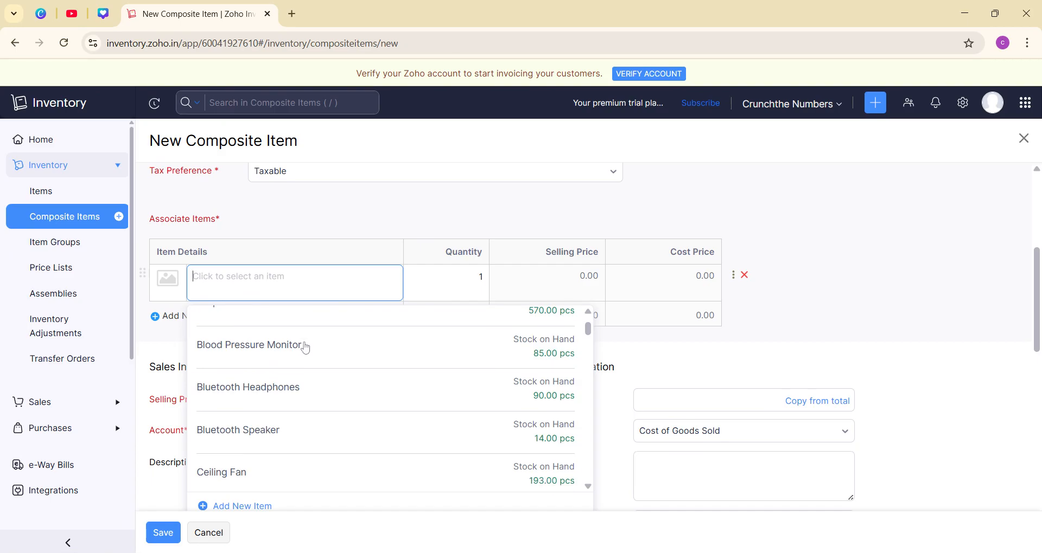
{"action": "type", "text": "raw"}
{"action": "left_click", "coordinate": [306, 347]}
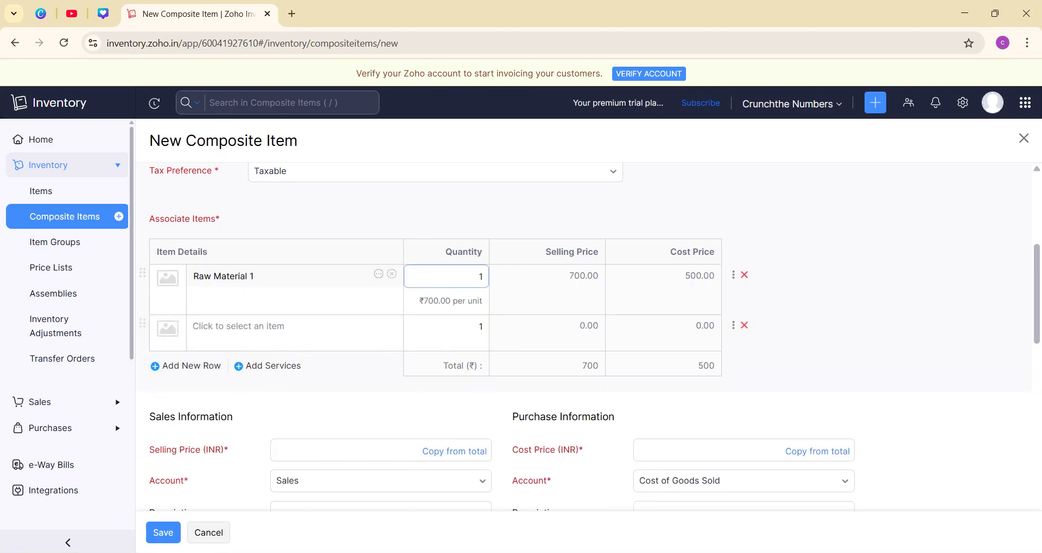
{"action": "scroll", "coordinate": [503, 277], "scroll_direction": "up", "scroll_amount": 5}
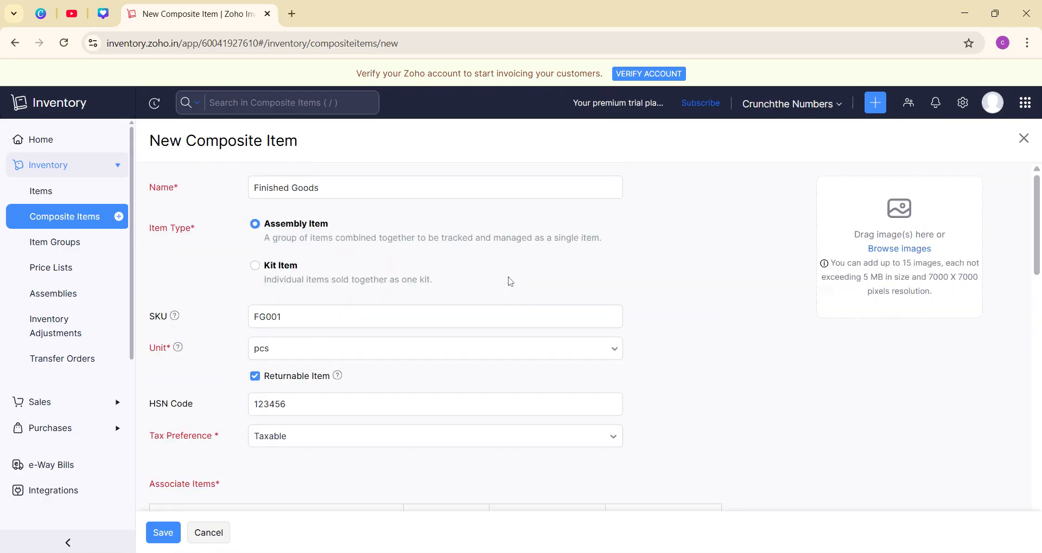
Set Raw Material 1's quantity to 10 and add Raw Material 2 with quantity 1 as the second associated item
{"action": "scroll", "coordinate": [503, 277], "scroll_direction": "down", "scroll_amount": 4}
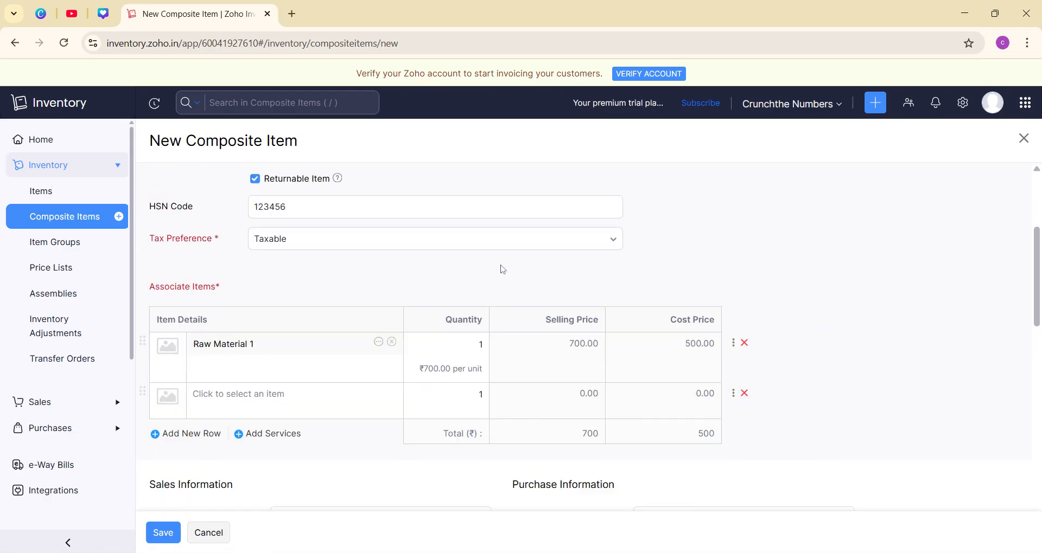
{"action": "left_click", "coordinate": [481, 344]}
{"action": "type", "text": "10"}
{"action": "key", "text": "Tab"}
{"action": "type", "text": "raw"}
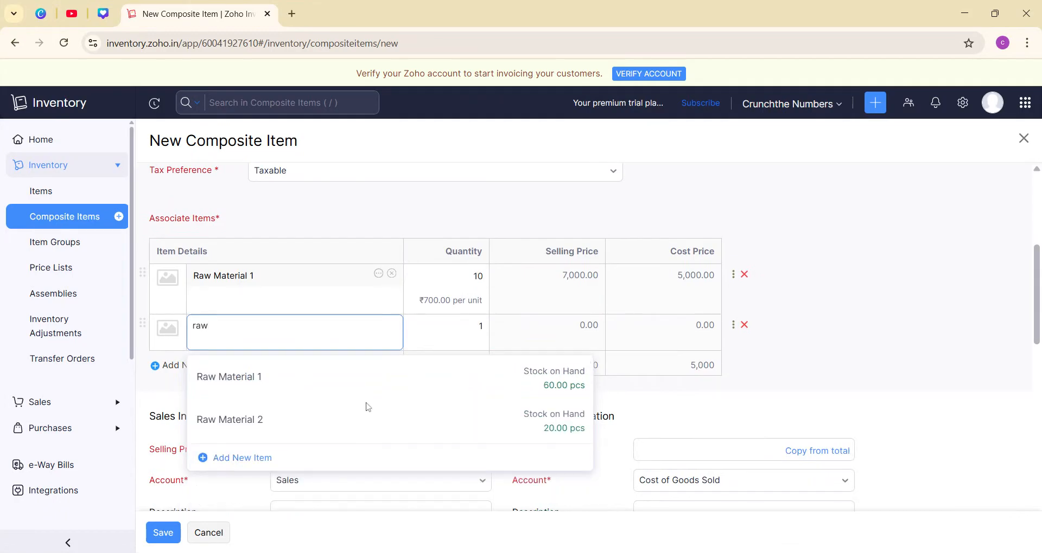
{"action": "left_click", "coordinate": [366, 413]}
{"action": "left_click", "coordinate": [477, 327]}
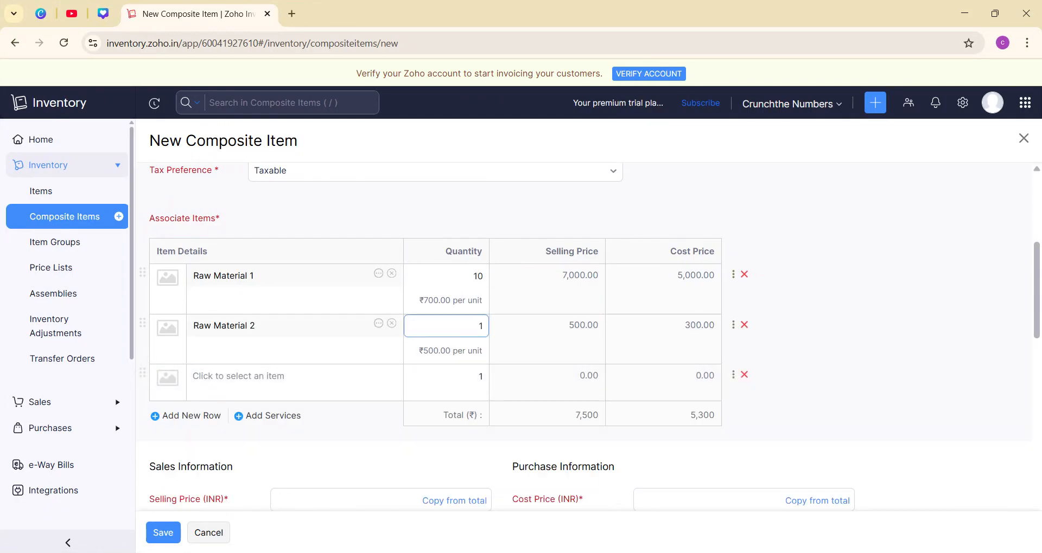
{"action": "left_click", "coordinate": [516, 199]}
Copy the associated items' totals into the selling price and cost price of the Finished Goods composite item
{"action": "scroll", "coordinate": [377, 221], "scroll_direction": "up", "scroll_amount": 5}
{"action": "scroll", "coordinate": [378, 287], "scroll_direction": "down", "scroll_amount": 4}
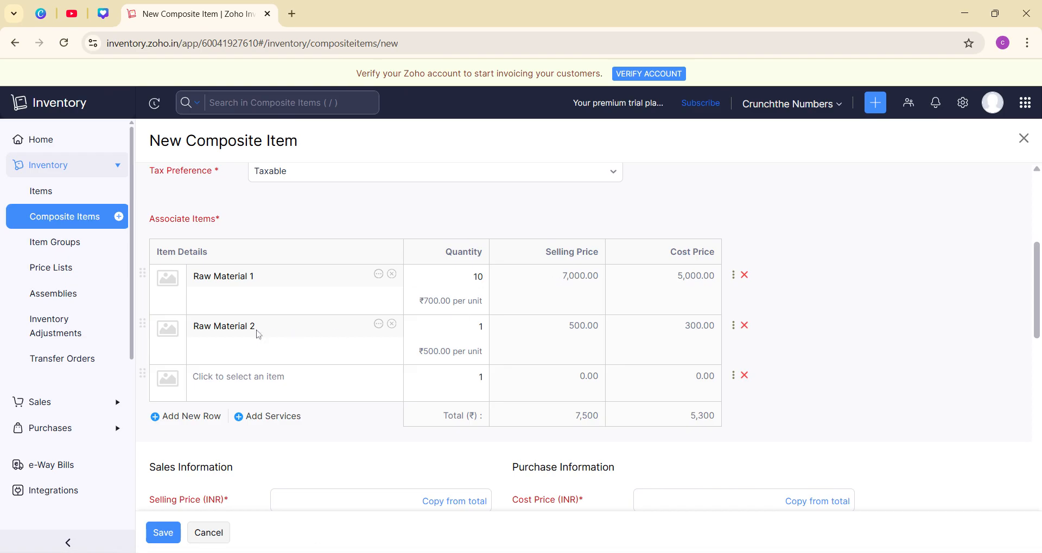
{"action": "scroll", "coordinate": [510, 343], "scroll_direction": "up", "scroll_amount": 5}
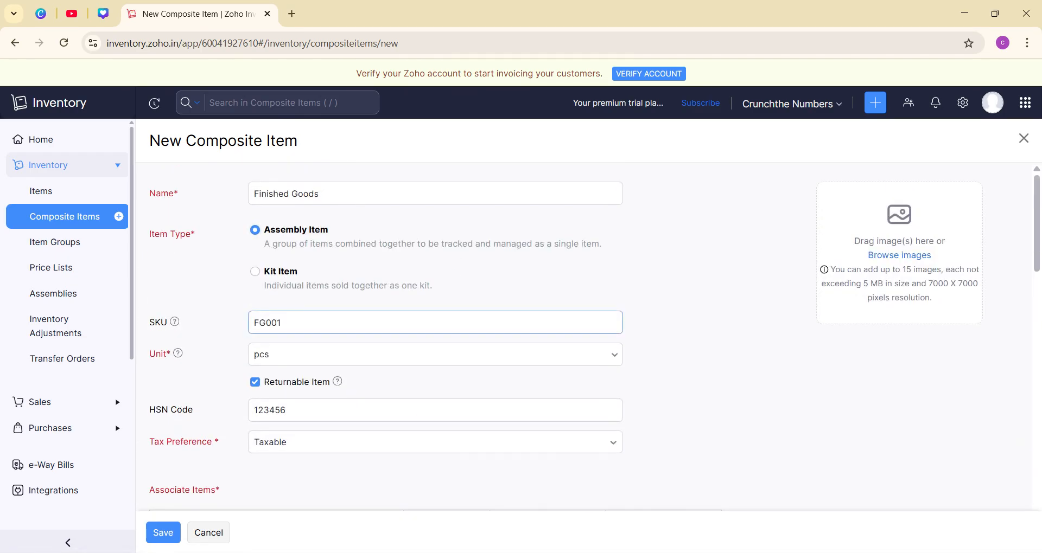
{"action": "scroll", "coordinate": [449, 349], "scroll_direction": "down", "scroll_amount": 5}
{"action": "scroll", "coordinate": [450, 348], "scroll_direction": "down", "scroll_amount": 4}
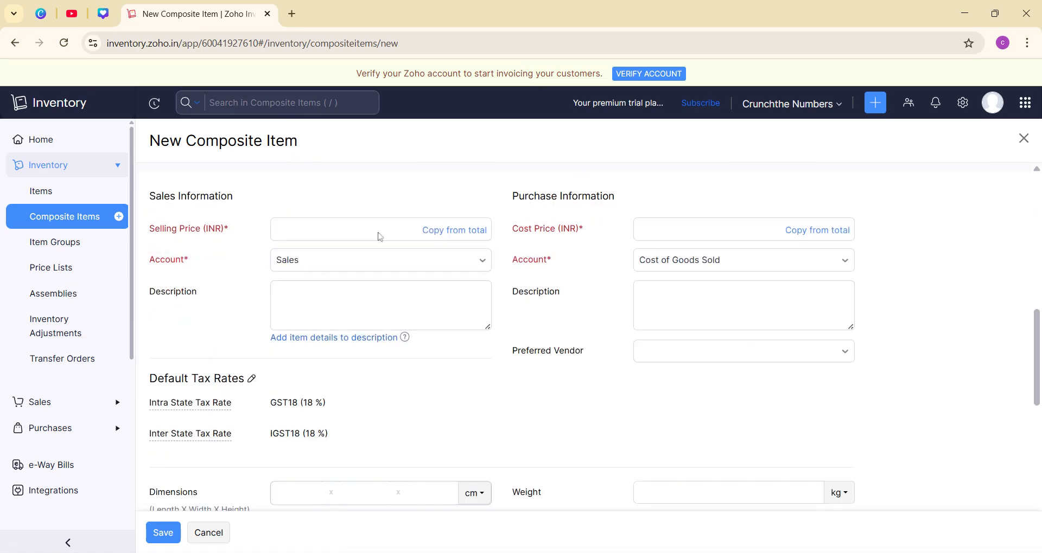
{"action": "left_click", "coordinate": [474, 230]}
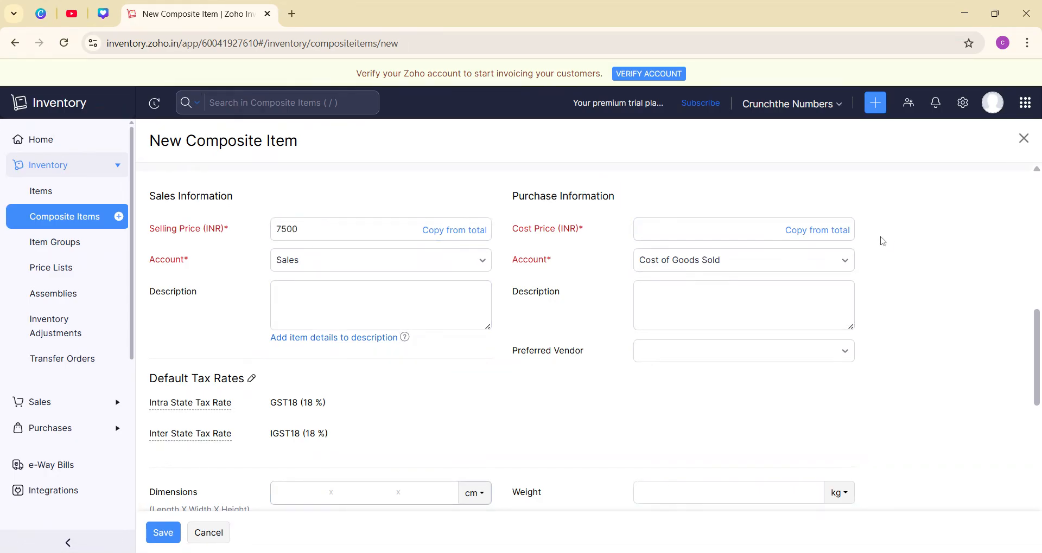
{"action": "left_click", "coordinate": [811, 232]}
Assign the Finished Goods inventory account with FIFO (First In First Out) valuation and save the composite item
{"action": "scroll", "coordinate": [334, 367], "scroll_direction": "down", "scroll_amount": 6}
{"action": "scroll", "coordinate": [333, 358], "scroll_direction": "down", "scroll_amount": 3}
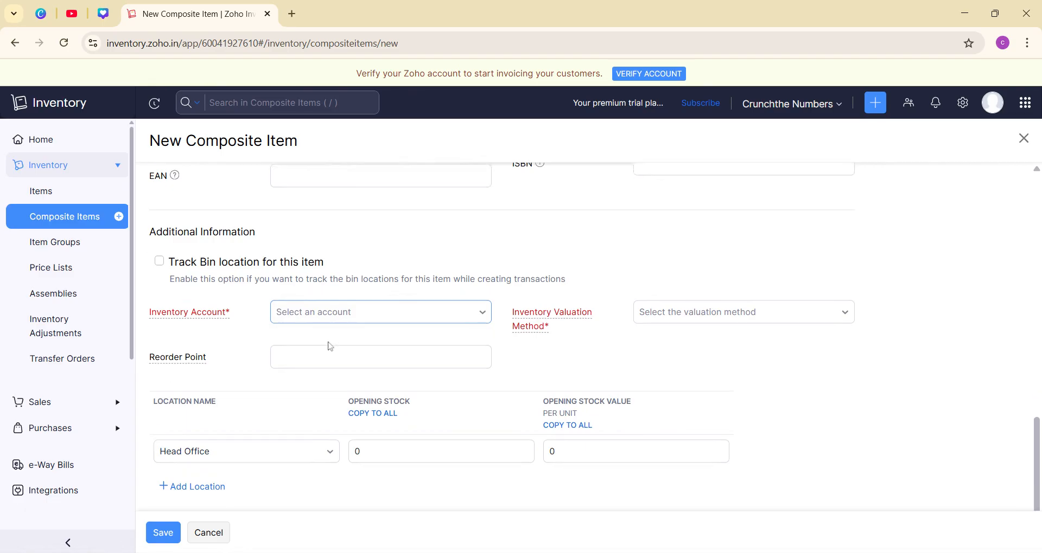
{"action": "left_click", "coordinate": [346, 204]}
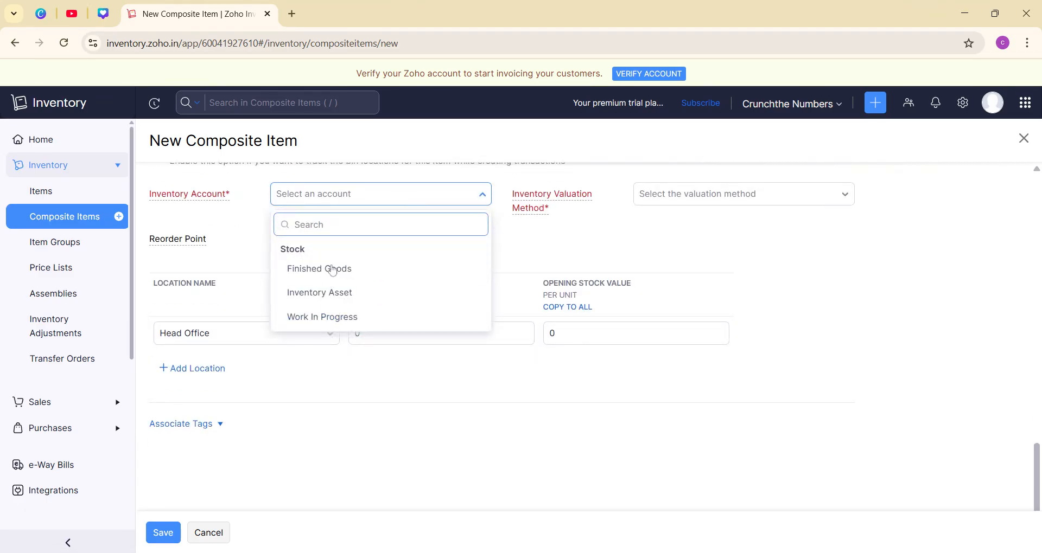
{"action": "left_click", "coordinate": [337, 268]}
{"action": "left_click", "coordinate": [710, 202]}
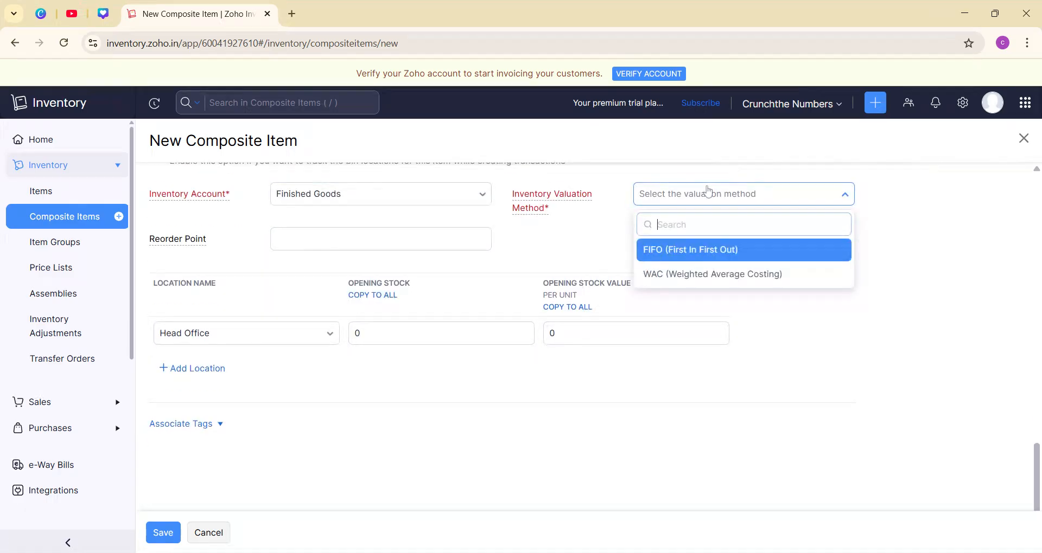
{"action": "left_click", "coordinate": [663, 259]}
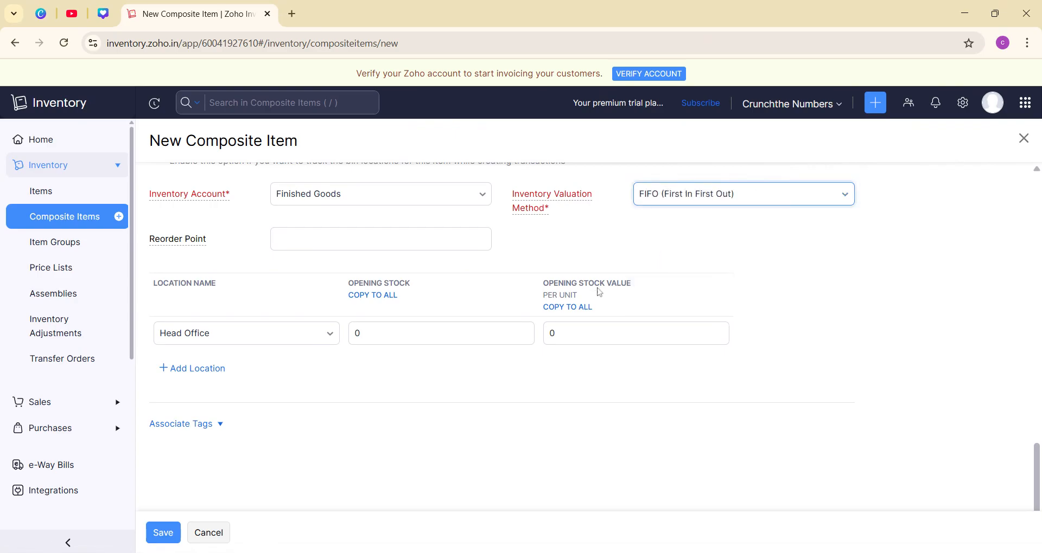
{"action": "left_click", "coordinate": [175, 529]}
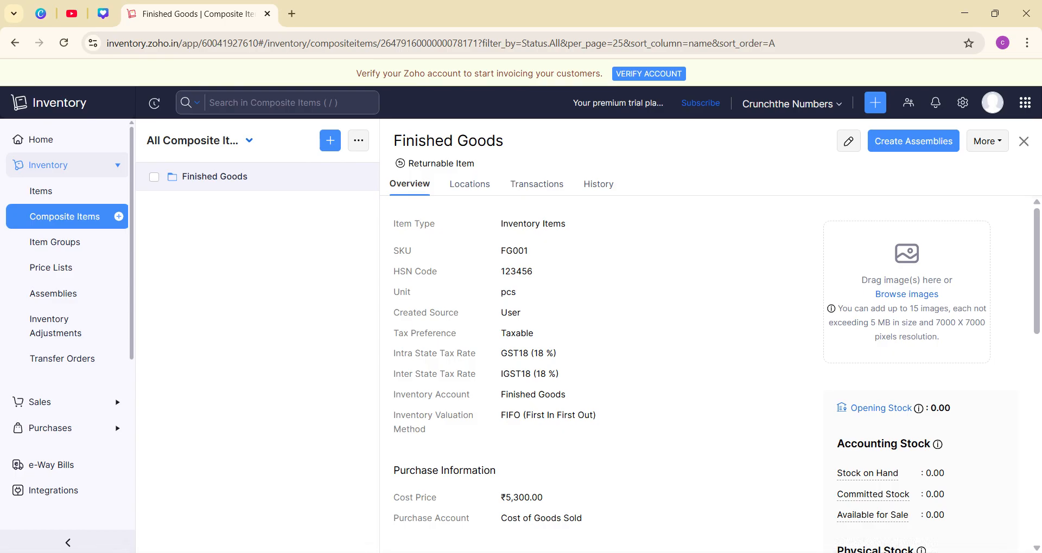
Start a new assembly of Finished Goods with auto-generated assembly numbers, using prefix ASM- and next number 00001
{"action": "left_click", "coordinate": [912, 145]}
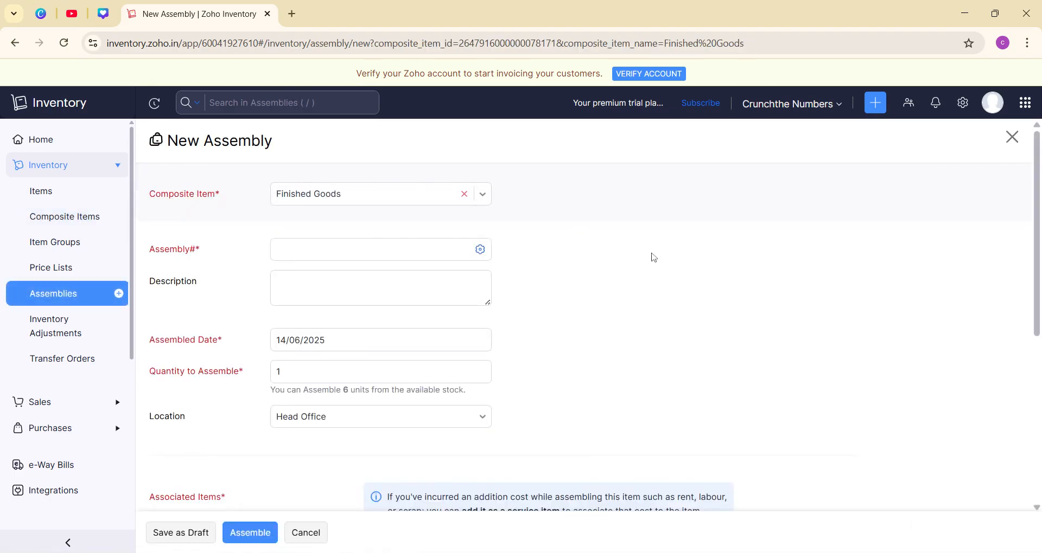
{"action": "left_click", "coordinate": [480, 250]}
{"action": "left_click", "coordinate": [338, 143]}
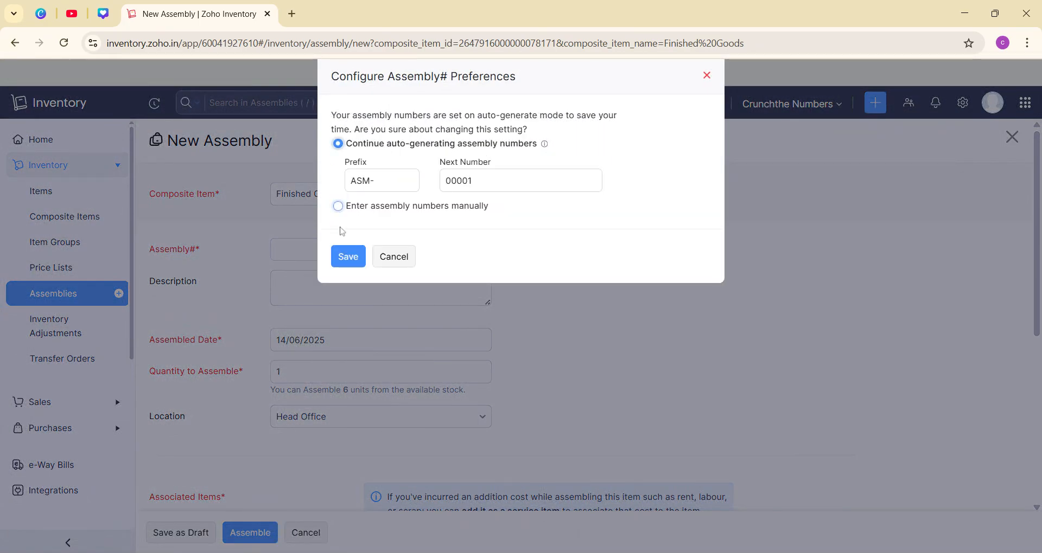
{"action": "left_click", "coordinate": [348, 257]}
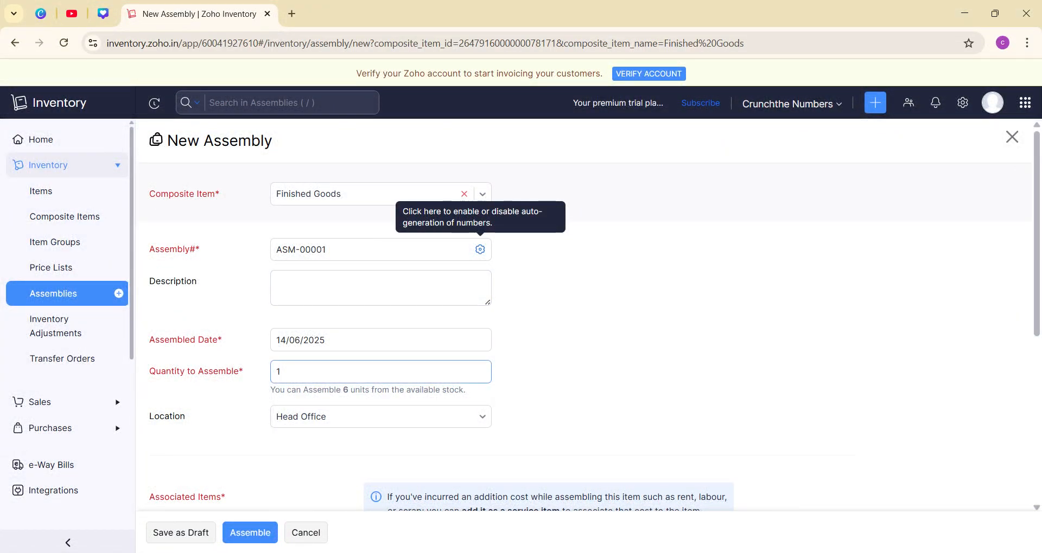
Set the quantity to assemble to 5, review the required raw material quantities and assemble the Finished Goods
{"action": "double_click", "coordinate": [287, 373]}
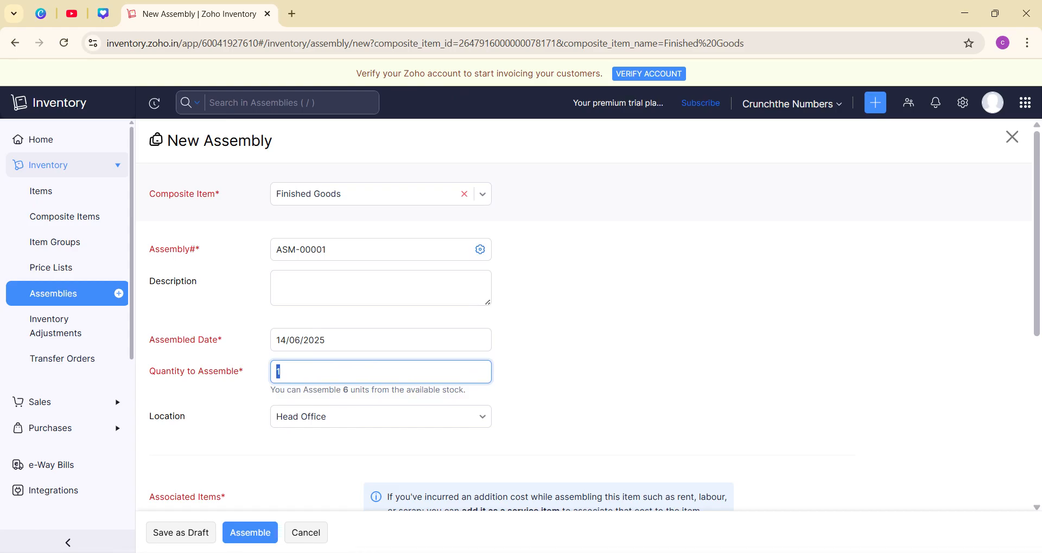
{"action": "type", "text": "5"}
{"action": "left_click", "coordinate": [676, 310]}
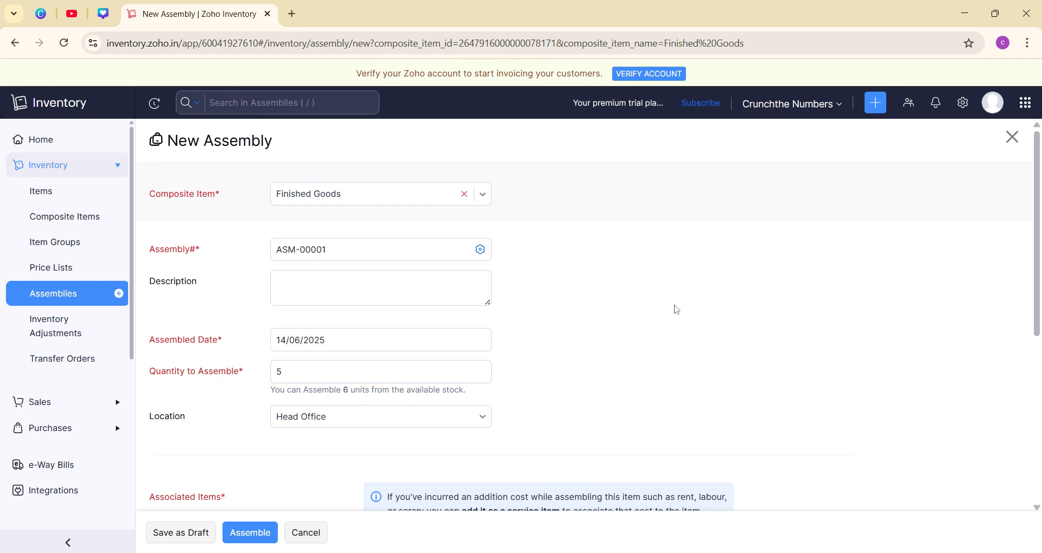
{"action": "scroll", "coordinate": [676, 310], "scroll_direction": "down", "scroll_amount": 3}
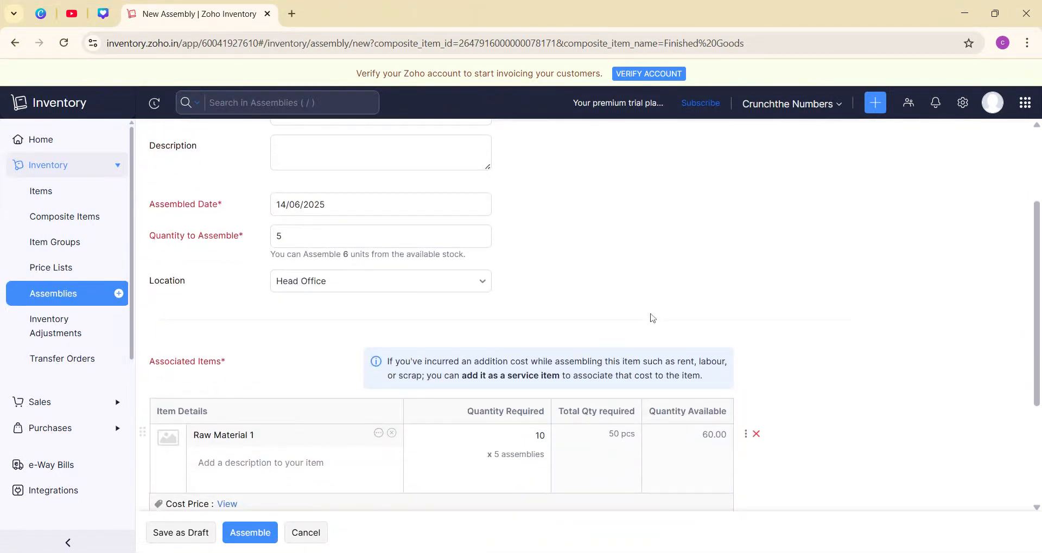
{"action": "scroll", "coordinate": [279, 295], "scroll_direction": "down", "scroll_amount": 3}
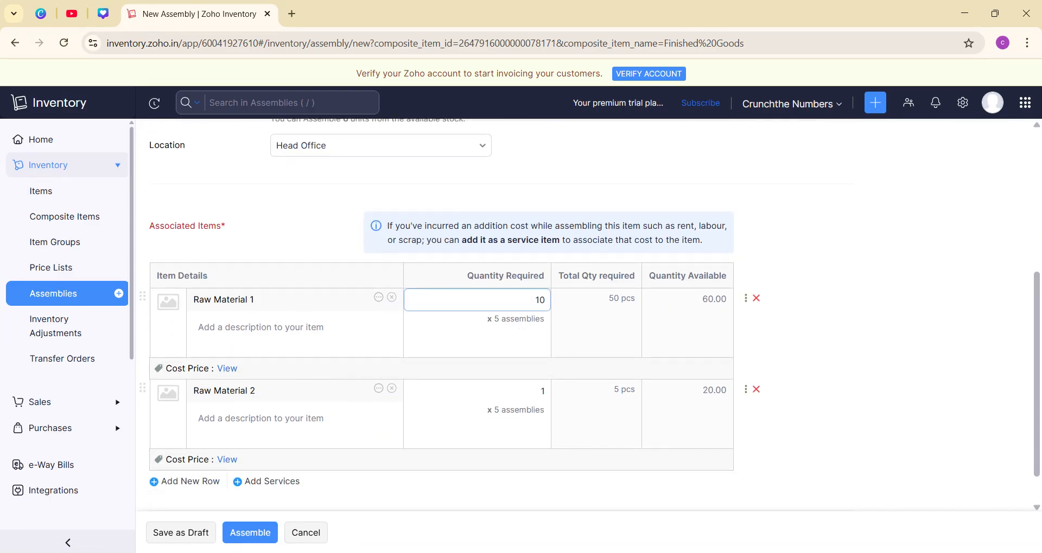
{"action": "double_click", "coordinate": [539, 300]}
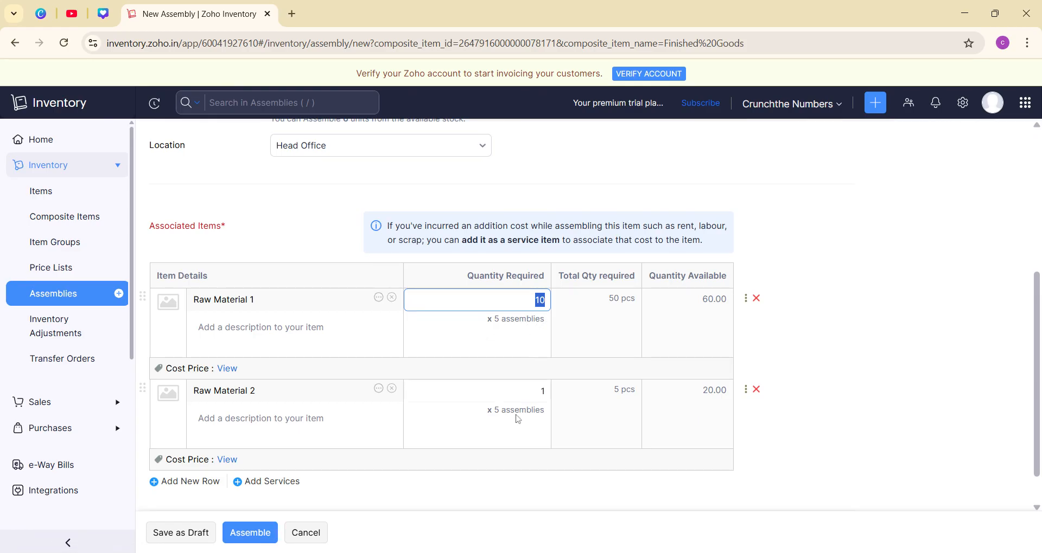
{"action": "scroll", "coordinate": [542, 390], "scroll_direction": "down", "scroll_amount": 1}
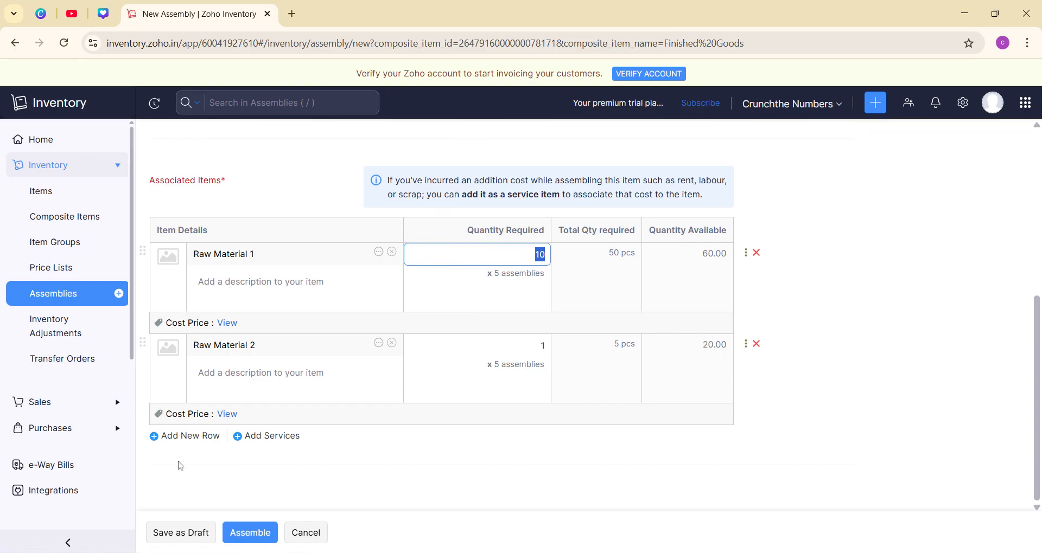
{"action": "left_click", "coordinate": [247, 533]}
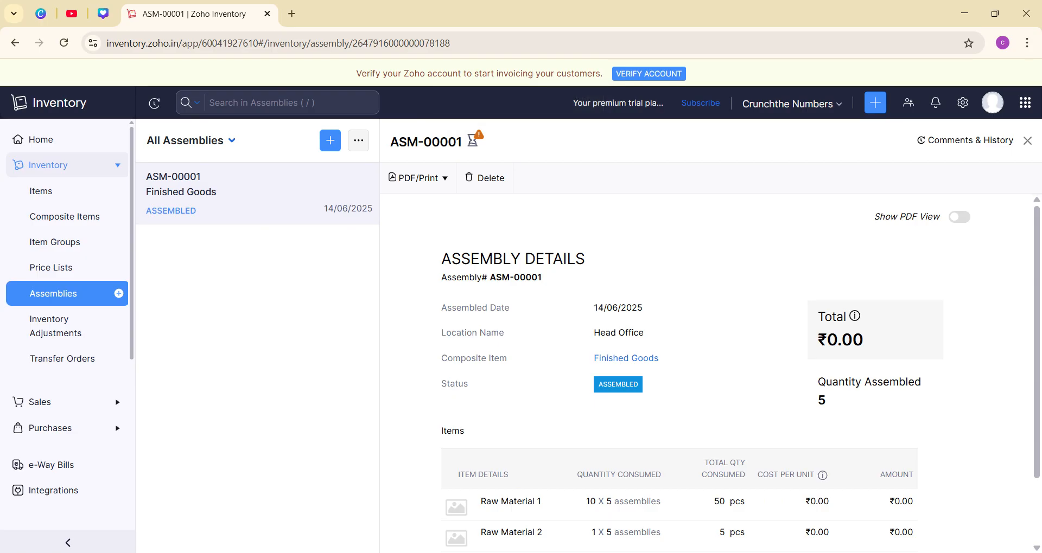
Review the total quantities consumed per raw material and the quantity assembled in the assembly details
{"action": "scroll", "coordinate": [675, 299], "scroll_direction": "down", "scroll_amount": 2}
{"action": "left_click_drag", "start_coordinate": [712, 419], "coordinate": [728, 514]}
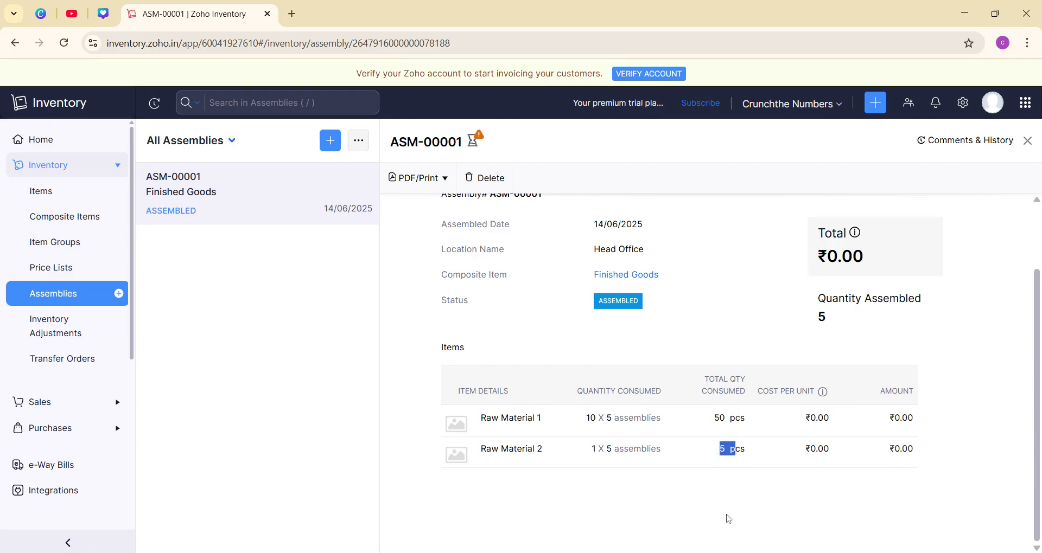
{"action": "left_click", "coordinate": [728, 519]}
{"action": "scroll", "coordinate": [840, 399], "scroll_direction": "up", "scroll_amount": 2}
{"action": "left_click_drag", "start_coordinate": [826, 403], "coordinate": [818, 403]}
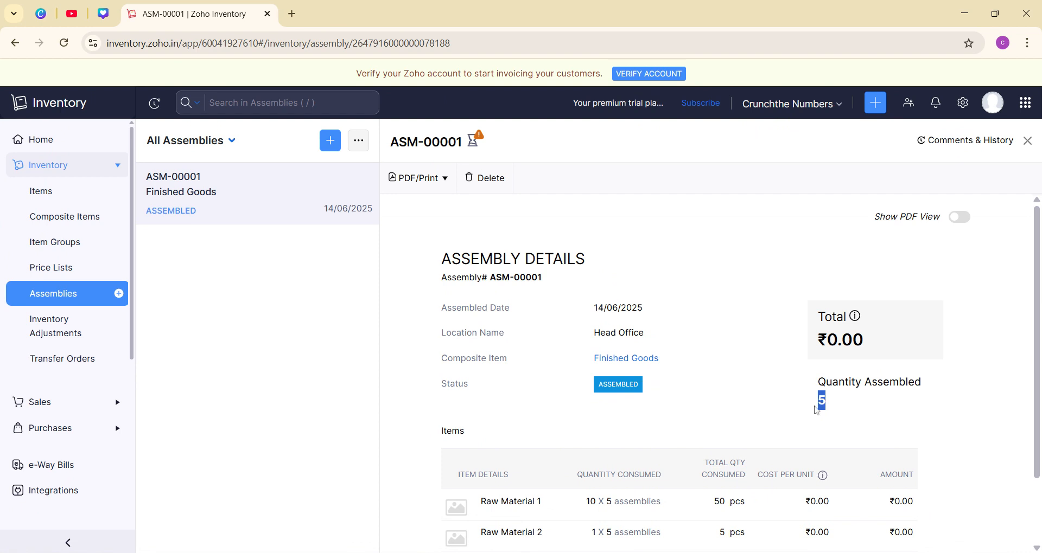
Open the Inventory Valuation Summary report and check the stock on hand of Finished Goods, Raw Material 1 and Raw Material 2
{"action": "scroll", "coordinate": [47, 409], "scroll_direction": "down", "scroll_amount": 2}
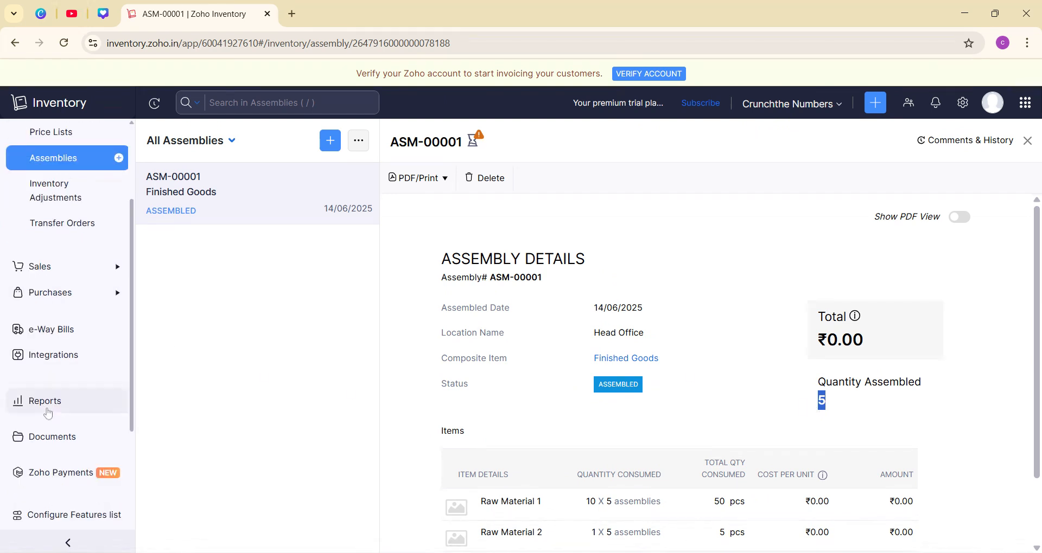
{"action": "left_click", "coordinate": [48, 401]}
{"action": "scroll", "coordinate": [338, 410], "scroll_direction": "down", "scroll_amount": 6}
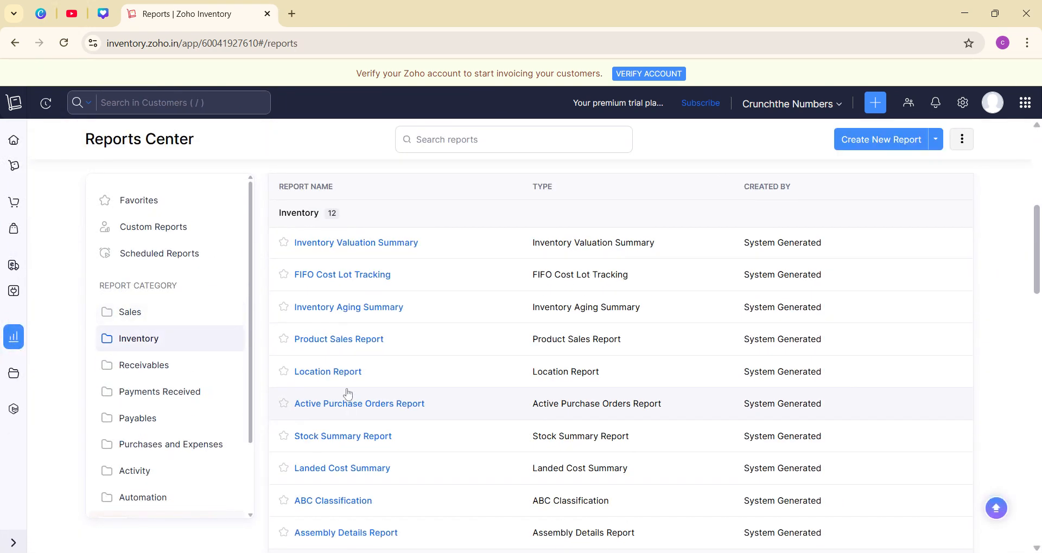
{"action": "scroll", "coordinate": [380, 320], "scroll_direction": "up", "scroll_amount": 3}
{"action": "left_click", "coordinate": [364, 374]}
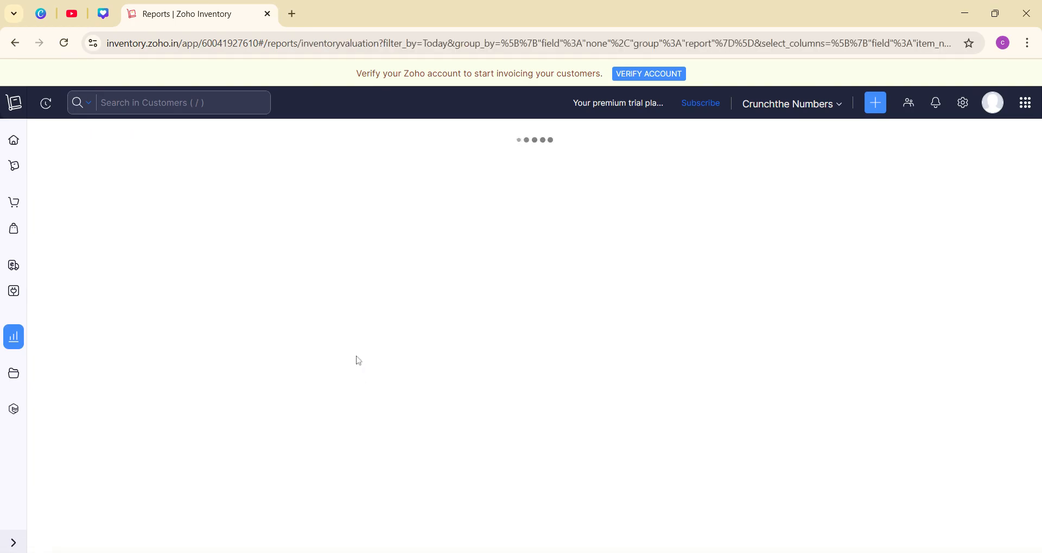
{"action": "scroll", "coordinate": [291, 372], "scroll_direction": "down", "scroll_amount": 7}
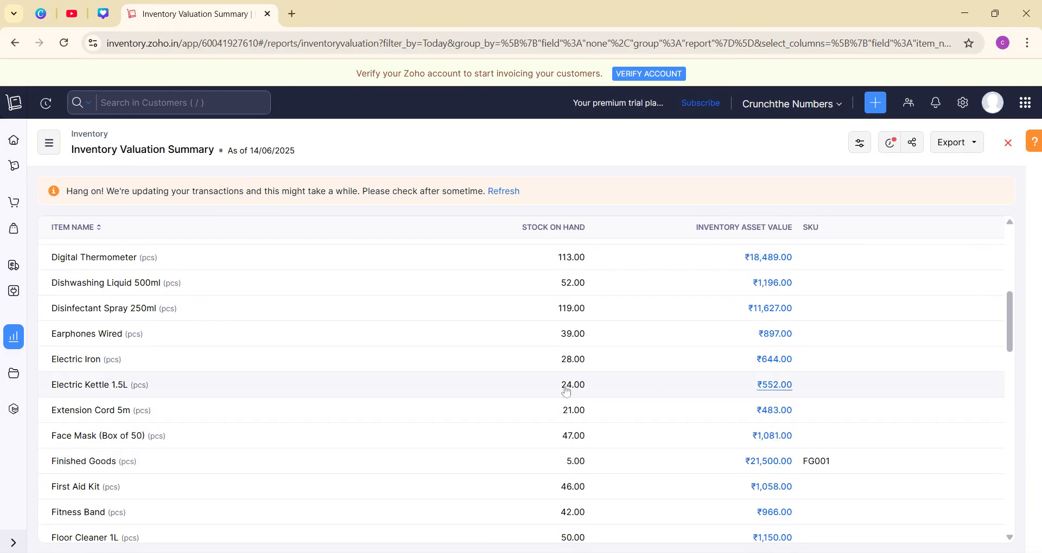
{"action": "scroll", "coordinate": [506, 395], "scroll_direction": "down", "scroll_amount": 10}
{"action": "scroll", "coordinate": [554, 405], "scroll_direction": "down", "scroll_amount": 8}
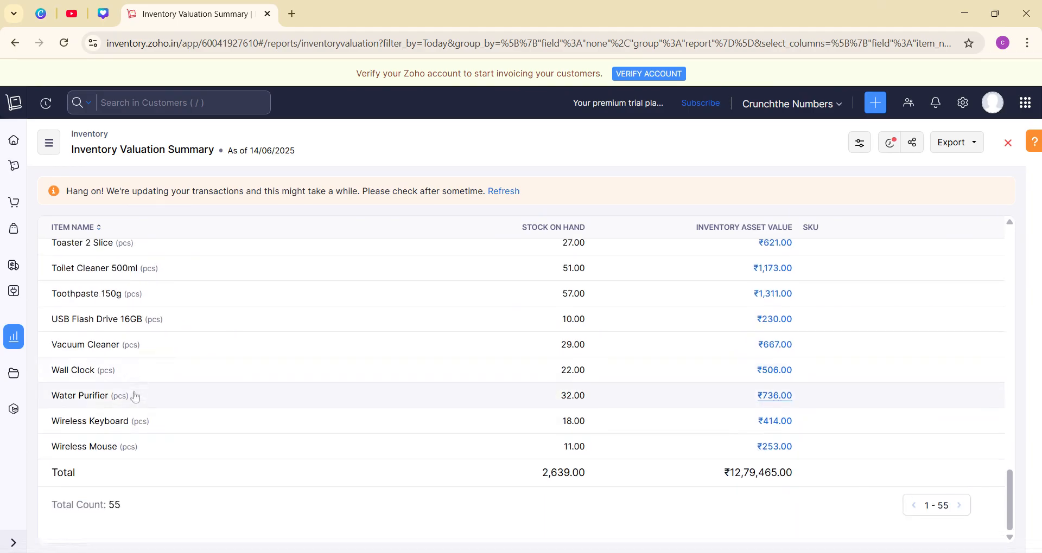
{"action": "scroll", "coordinate": [133, 400], "scroll_direction": "up", "scroll_amount": 3}
{"action": "scroll", "coordinate": [133, 400], "scroll_direction": "up", "scroll_amount": 6}
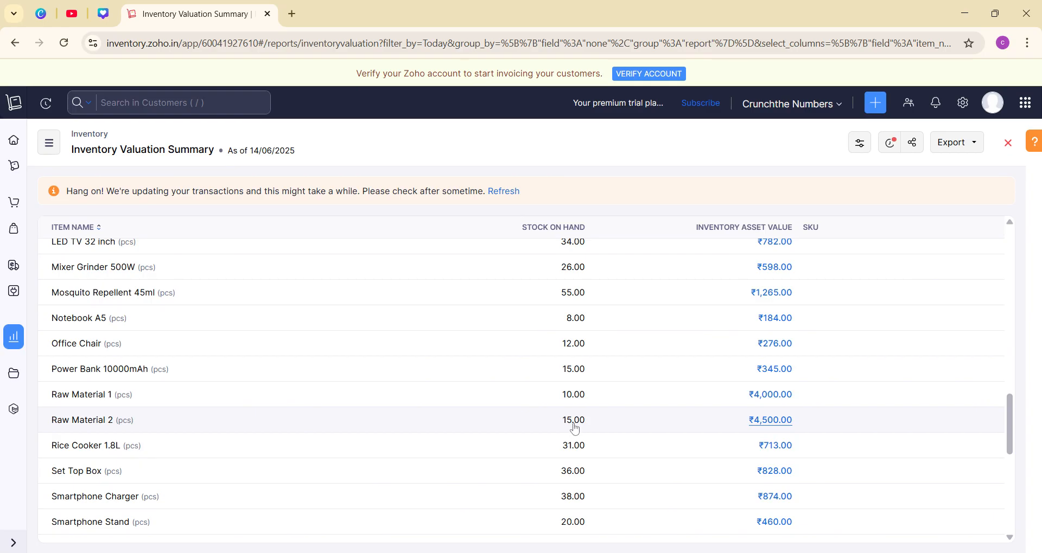
Start a new composite item named School Kit and set its item type to Kit Item
{"action": "left_click", "coordinate": [15, 167]}
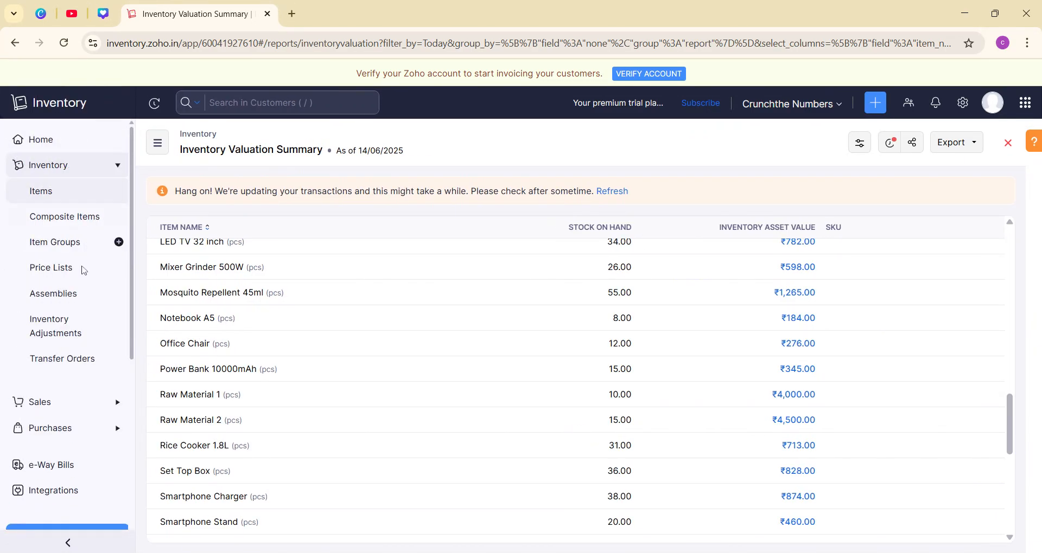
{"action": "left_click", "coordinate": [89, 303]}
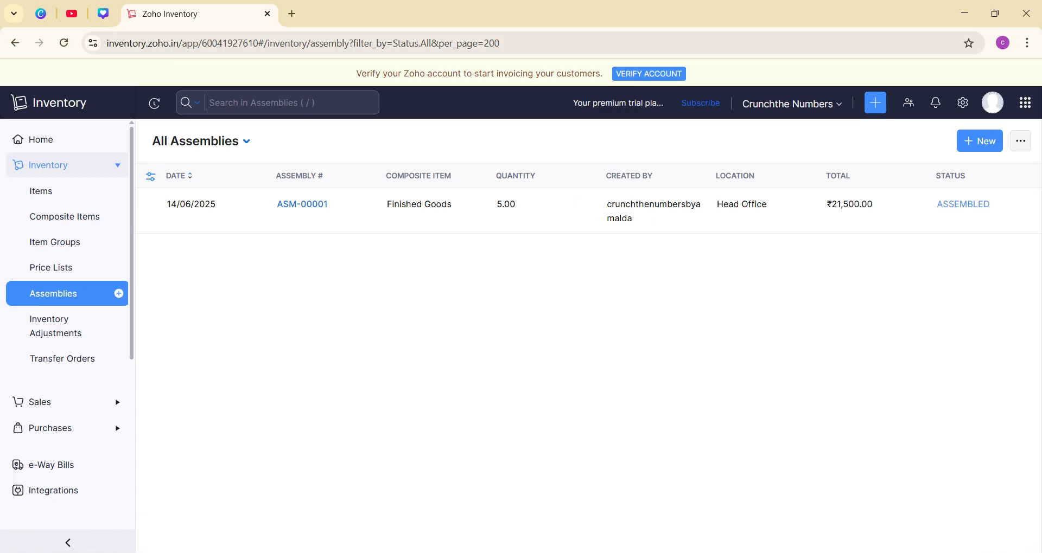
{"action": "left_click", "coordinate": [82, 216]}
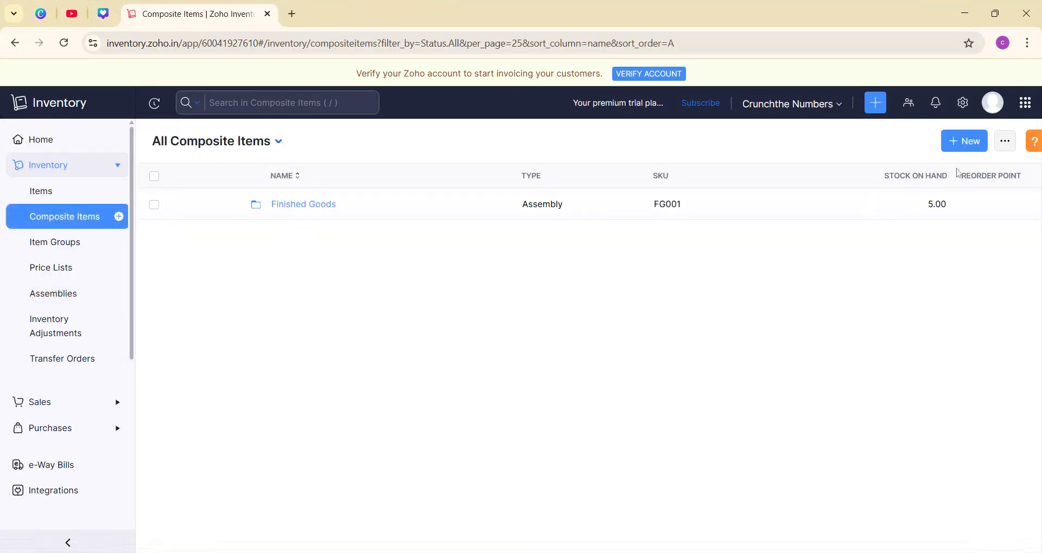
{"action": "left_click", "coordinate": [960, 142]}
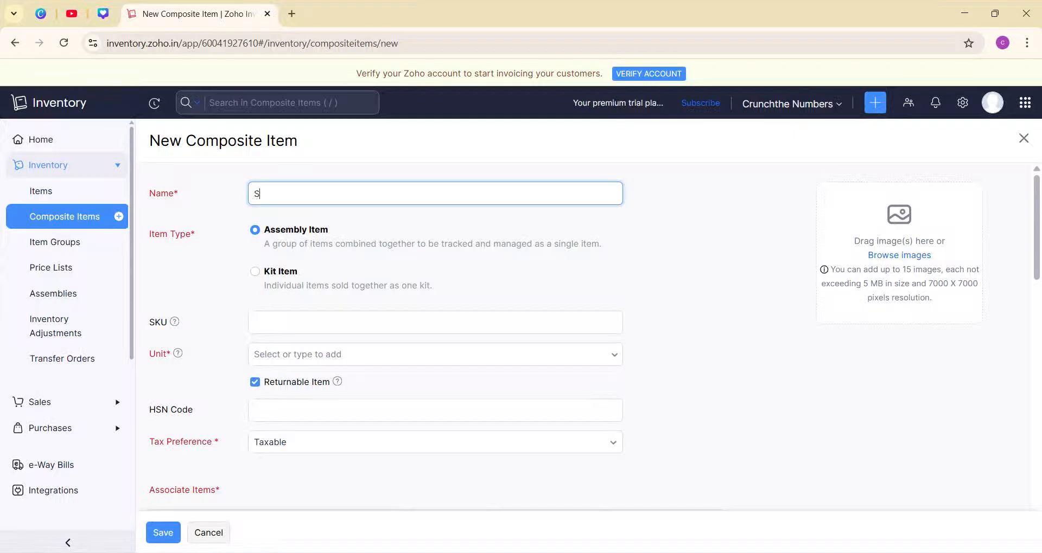
{"action": "type", "text": "School Kit"}
{"action": "left_click", "coordinate": [295, 272]}
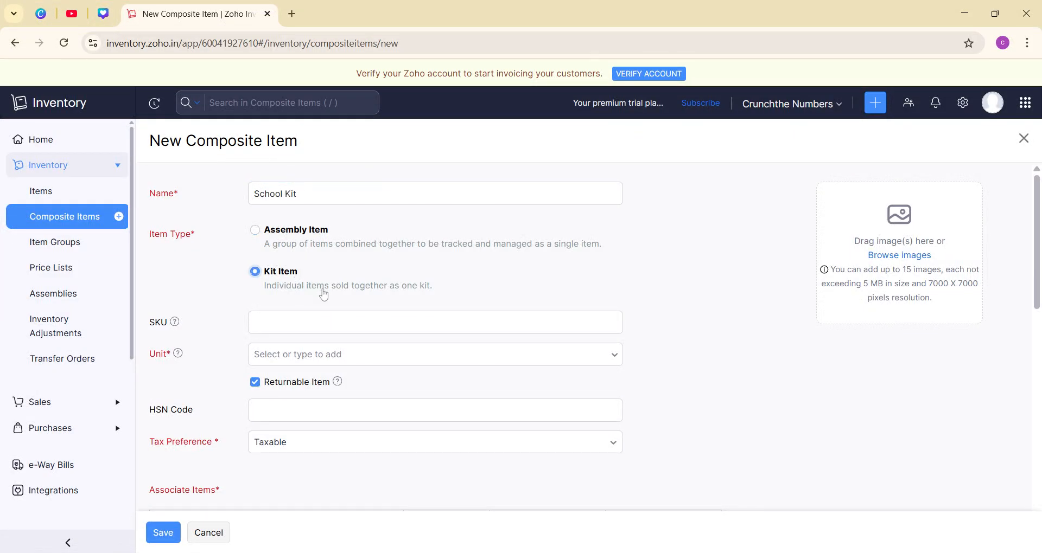
Set the School Kit's unit to box and associate Ballpoint Pen with a quantity of 5
{"action": "left_click", "coordinate": [303, 355]}
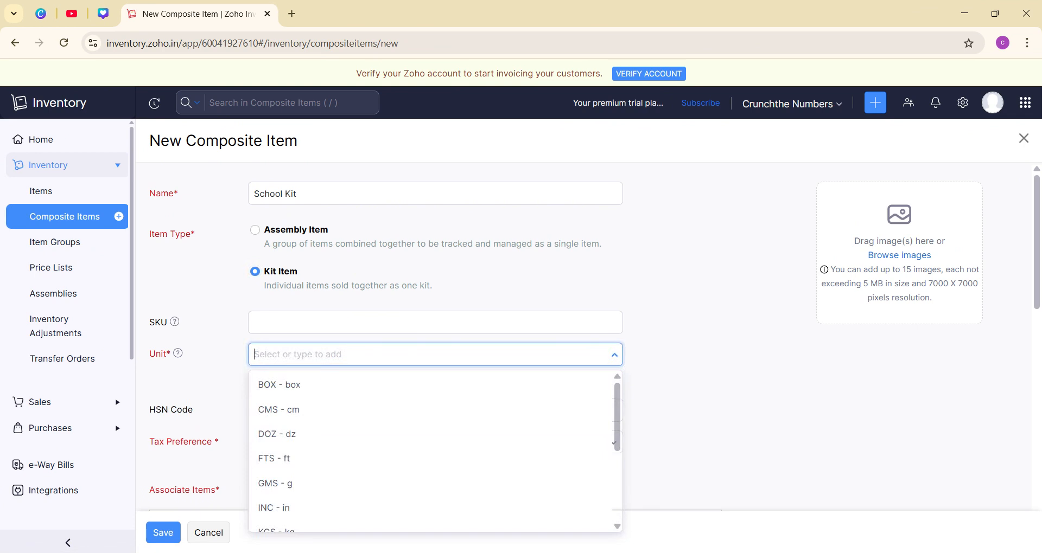
{"action": "left_click", "coordinate": [347, 385]}
{"action": "scroll", "coordinate": [349, 367], "scroll_direction": "down", "scroll_amount": 4}
{"action": "left_click", "coordinate": [349, 355]}
{"action": "scroll", "coordinate": [360, 426], "scroll_direction": "down", "scroll_amount": 1}
{"action": "scroll", "coordinate": [361, 426], "scroll_direction": "up", "scroll_amount": 1}
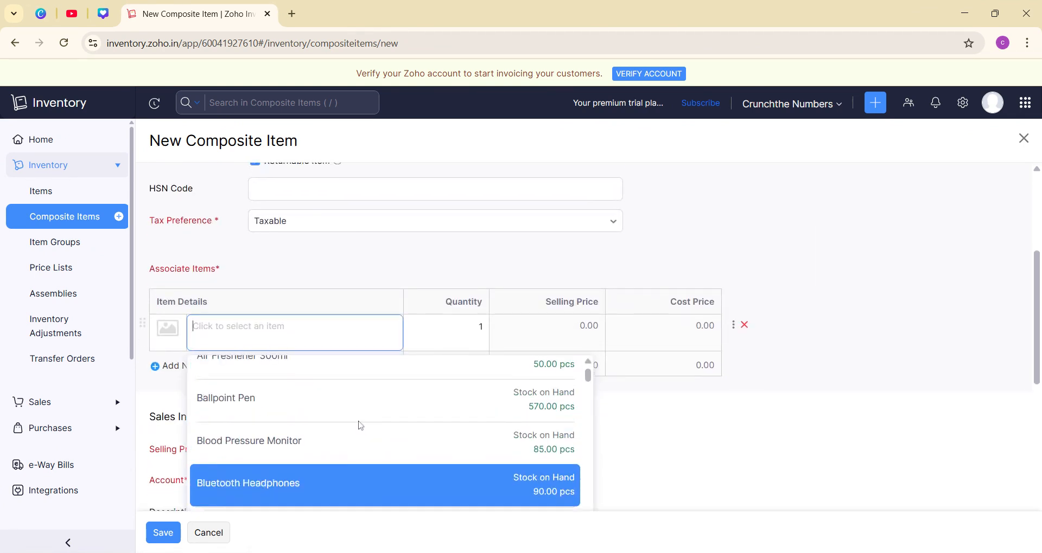
{"action": "left_click", "coordinate": [303, 422]}
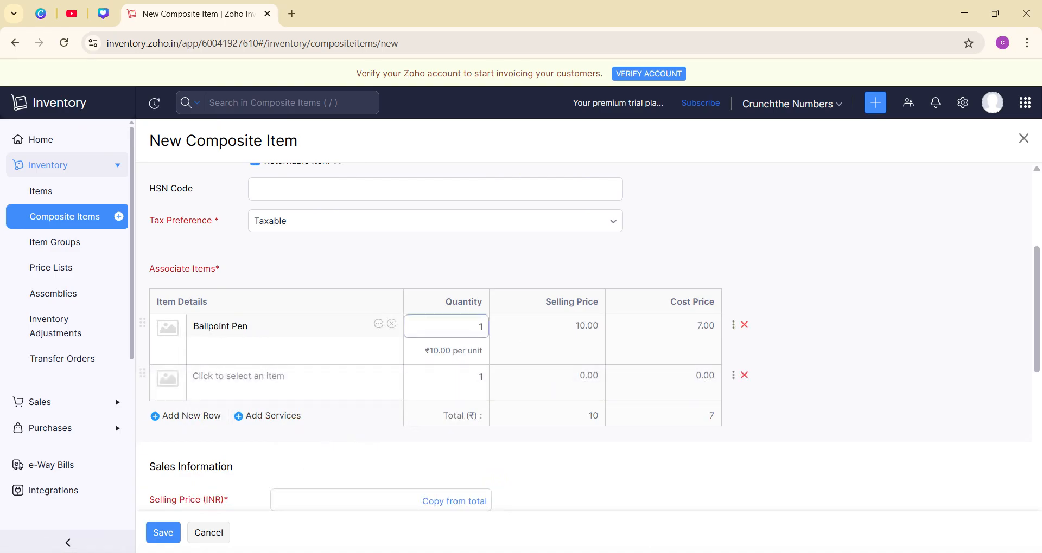
{"action": "type", "text": "5"}
Add First Aid Kit as the second associated item of the kit
{"action": "left_click", "coordinate": [318, 380]}
{"action": "scroll", "coordinate": [423, 408], "scroll_direction": "down", "scroll_amount": 5}
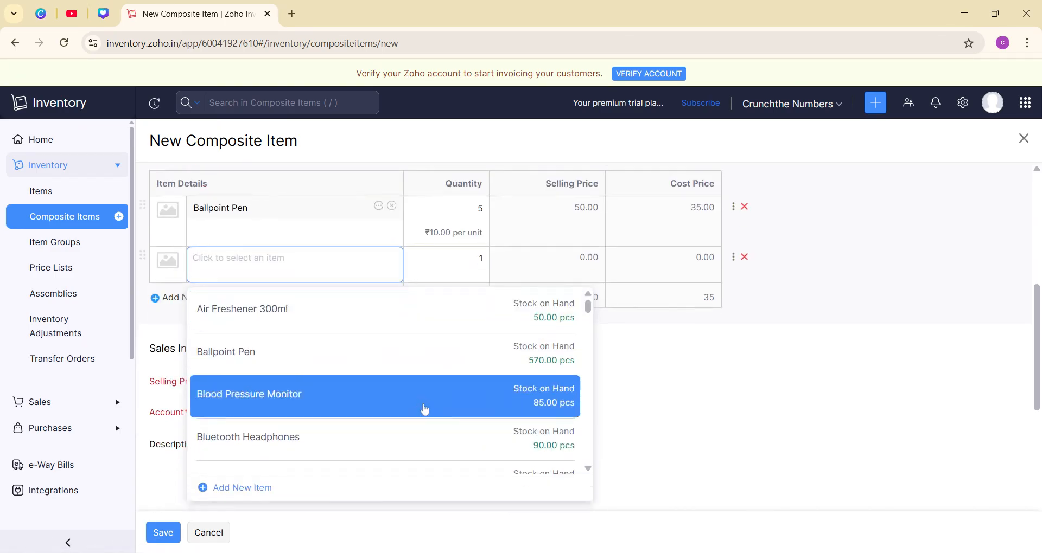
{"action": "scroll", "coordinate": [421, 406], "scroll_direction": "down", "scroll_amount": 5}
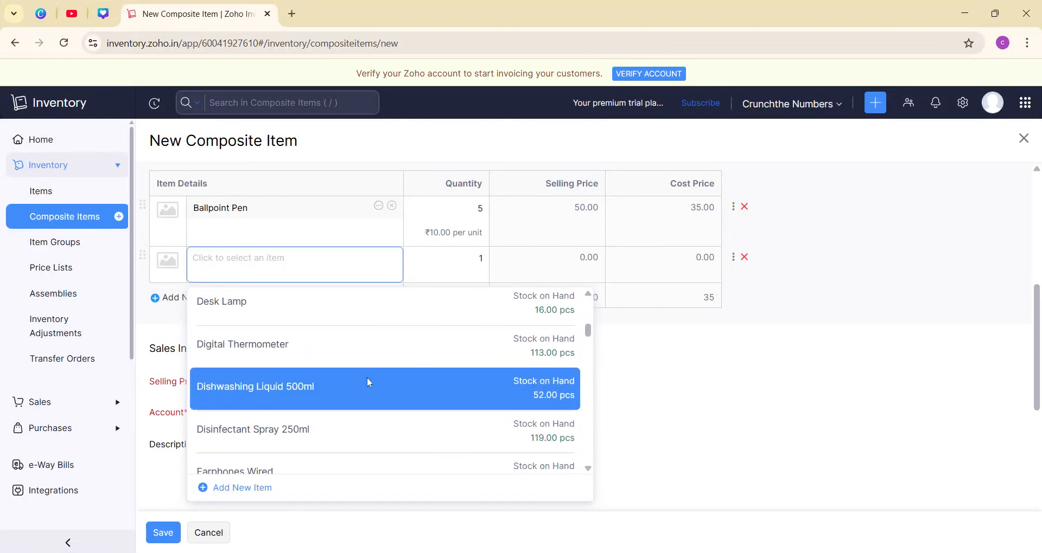
{"action": "scroll", "coordinate": [366, 380], "scroll_direction": "down", "scroll_amount": 4}
{"action": "scroll", "coordinate": [367, 385], "scroll_direction": "down", "scroll_amount": 3}
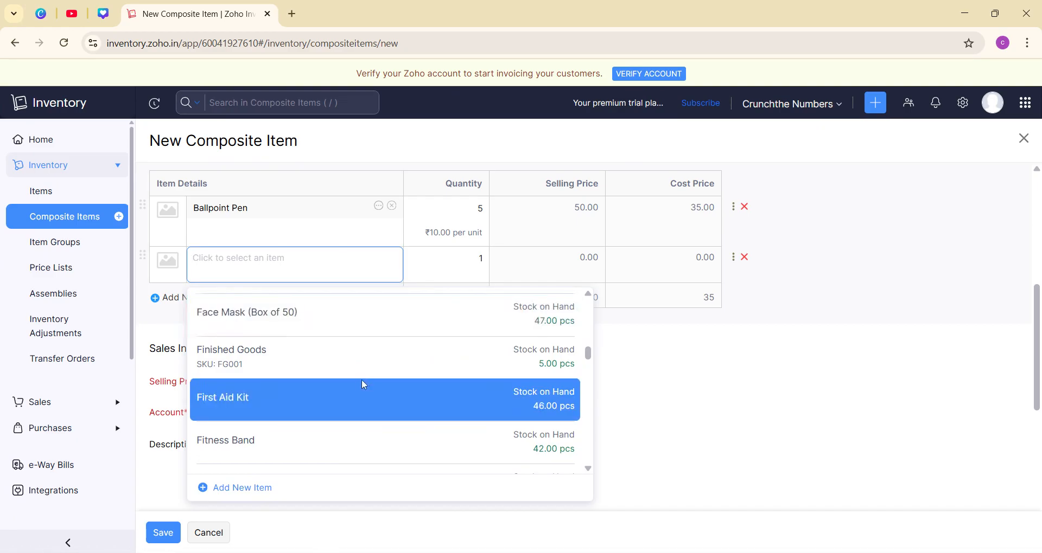
{"action": "scroll", "coordinate": [355, 382], "scroll_direction": "down", "scroll_amount": 1}
{"action": "left_click", "coordinate": [333, 346]}
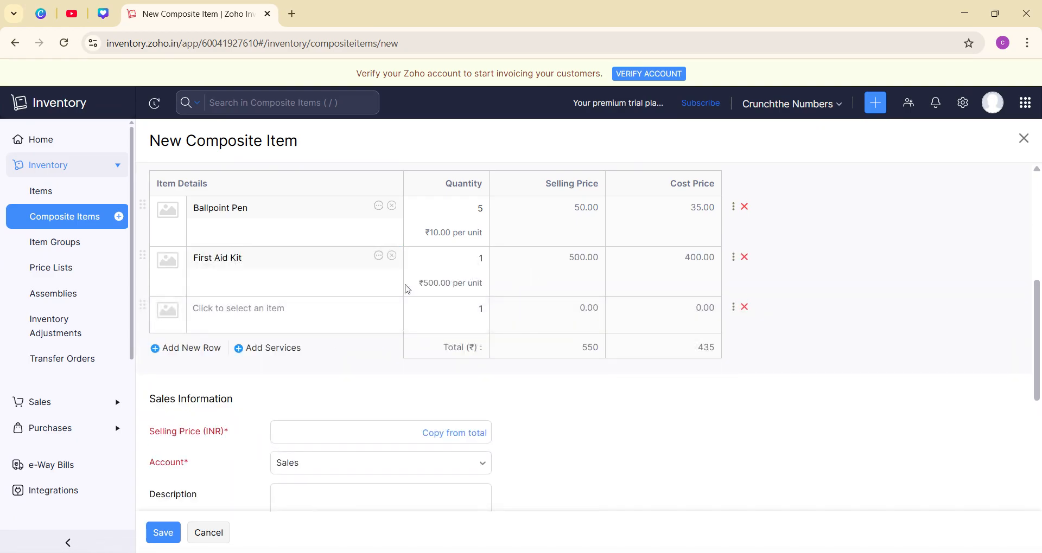
Add Laptop Backpack as the third associated item of the kit
{"action": "left_click", "coordinate": [251, 317]}
{"action": "scroll", "coordinate": [324, 431], "scroll_direction": "down", "scroll_amount": 2}
{"action": "scroll", "coordinate": [324, 431], "scroll_direction": "down", "scroll_amount": 10}
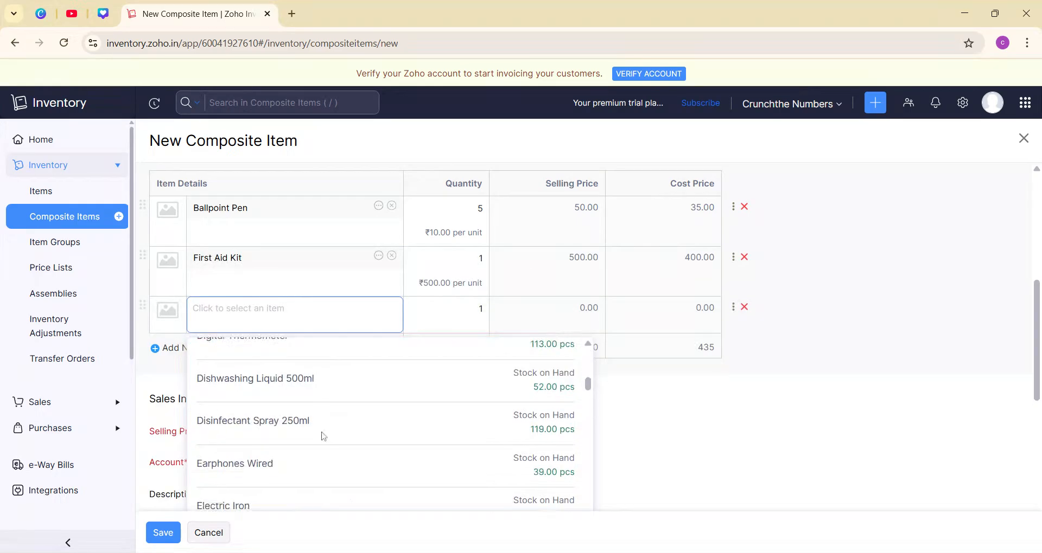
{"action": "scroll", "coordinate": [322, 446], "scroll_direction": "down", "scroll_amount": 6}
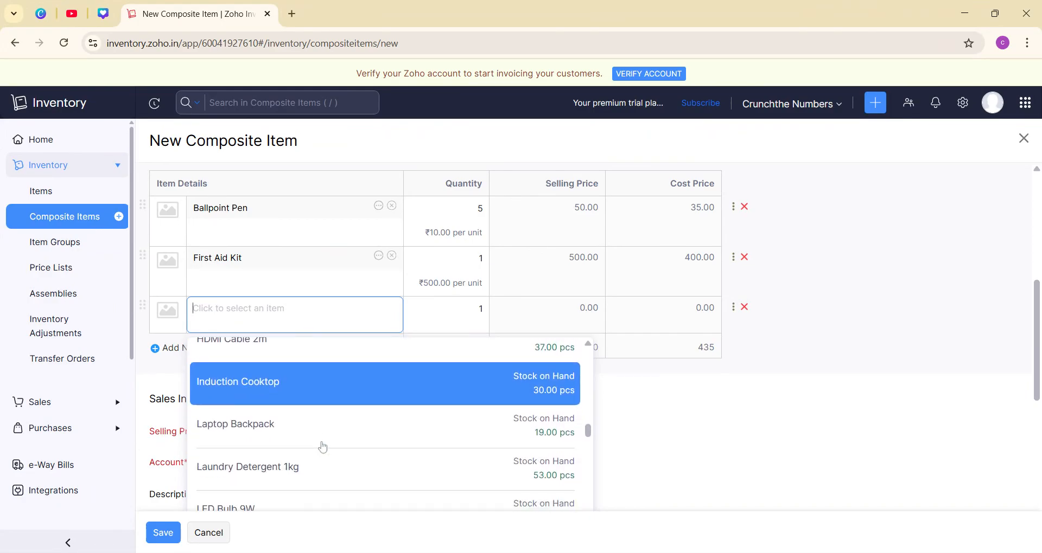
{"action": "left_click", "coordinate": [313, 438]}
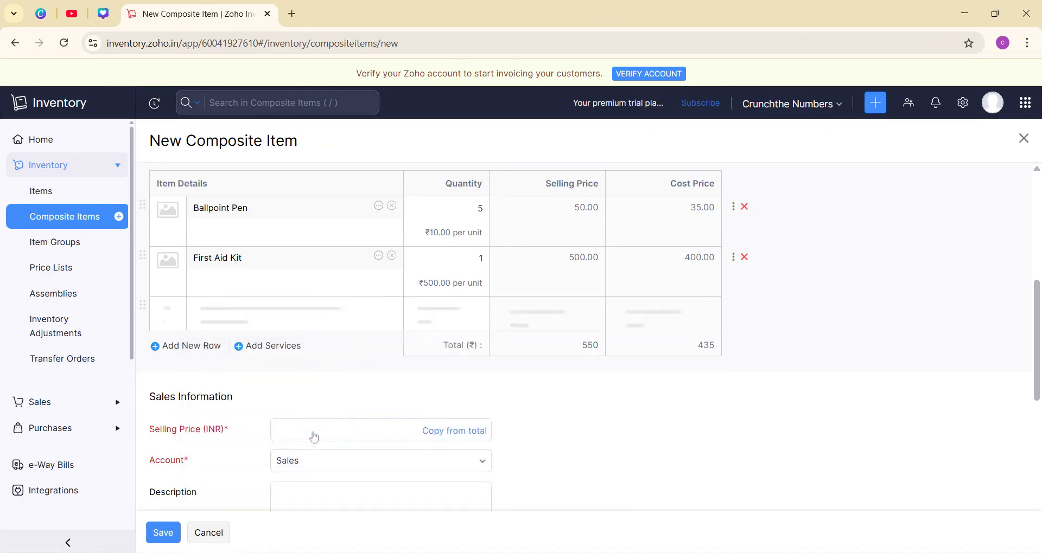
{"action": "left_click", "coordinate": [501, 329]}
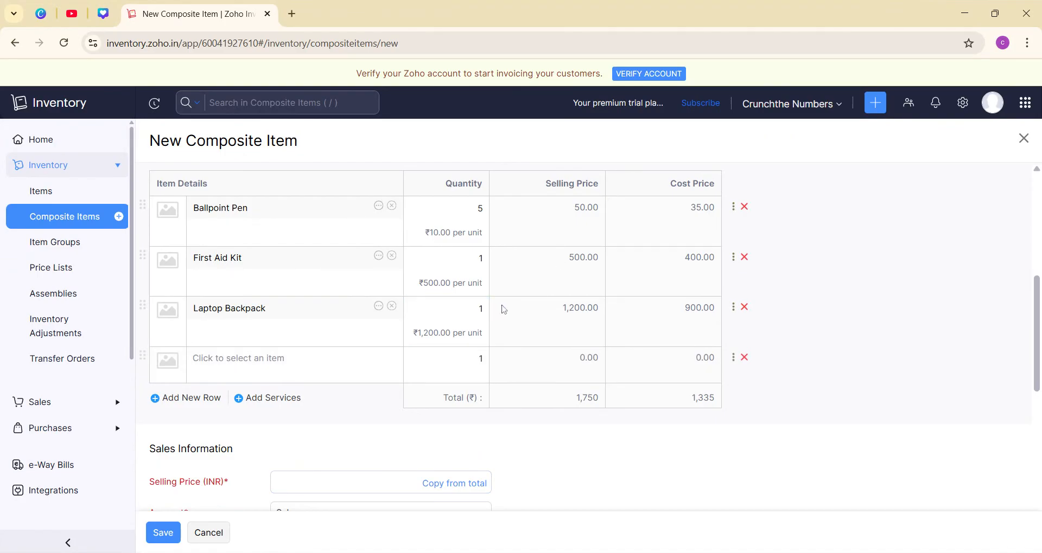
Copy the kit's selling price from the associated items' total and save the School Kit composite item
{"action": "scroll", "coordinate": [517, 363], "scroll_direction": "down", "scroll_amount": 4}
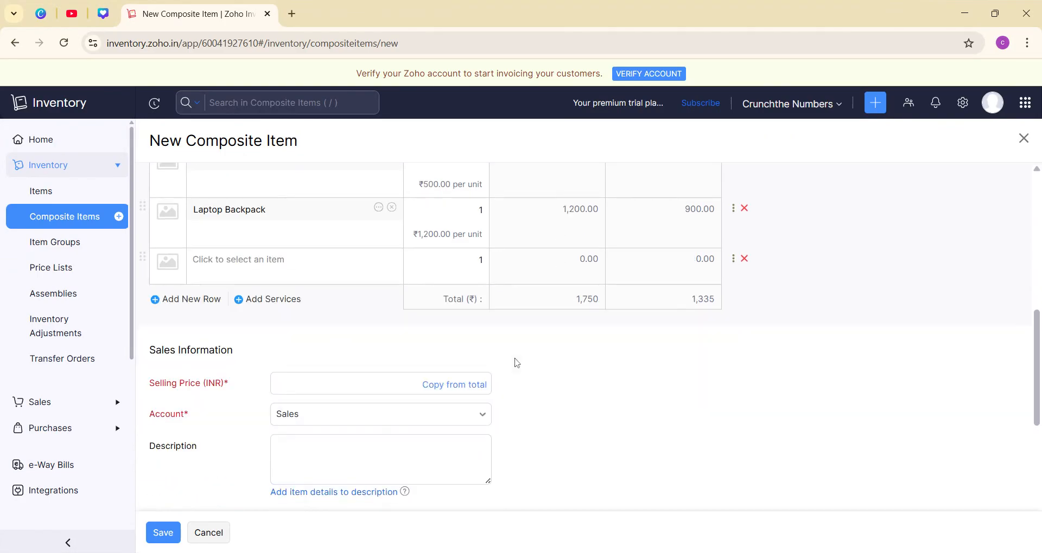
{"action": "left_click", "coordinate": [473, 288]}
{"action": "scroll", "coordinate": [353, 386], "scroll_direction": "down", "scroll_amount": 6}
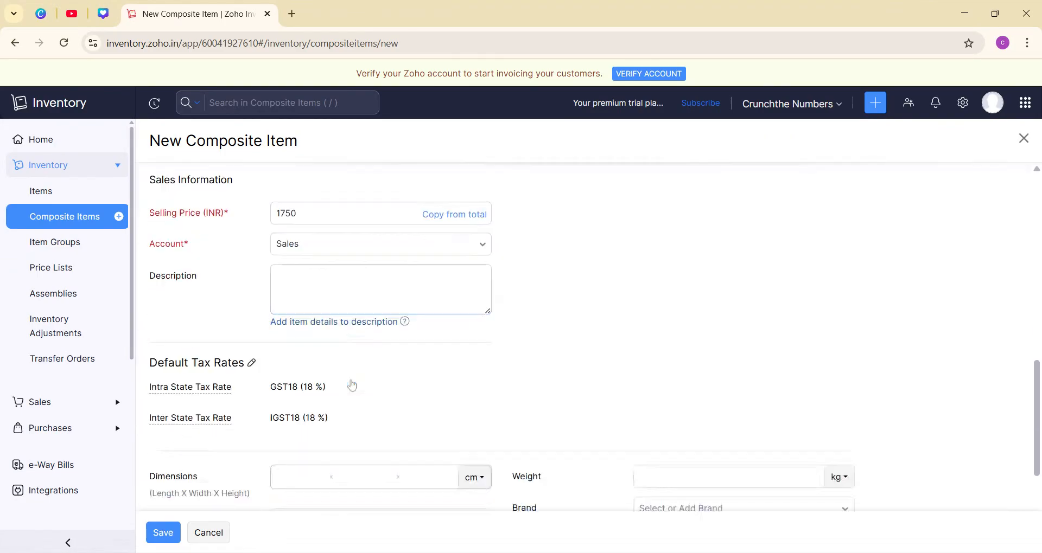
{"action": "left_click", "coordinate": [174, 540]}
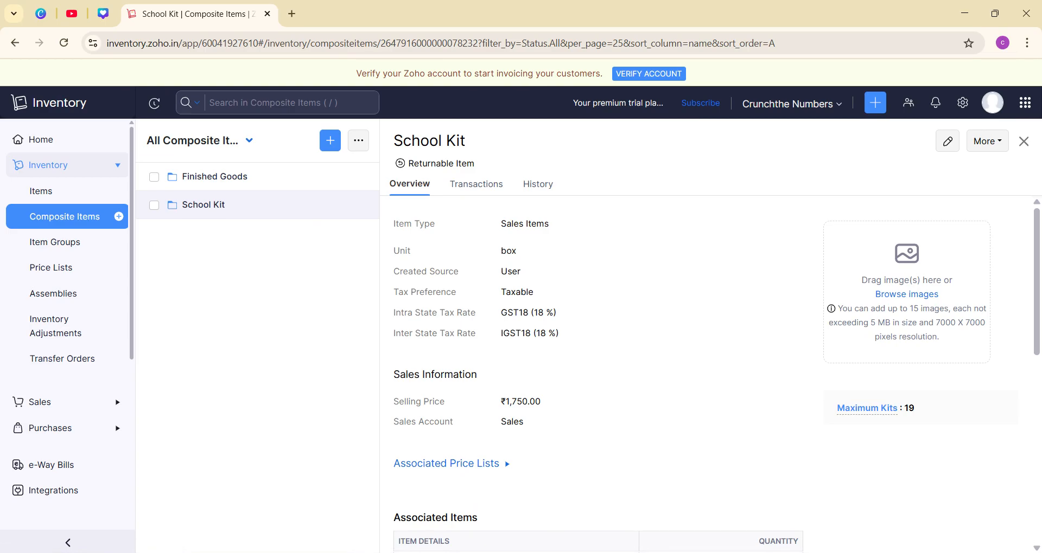
Start a new sales invoice, dismiss the default warehouse locations notice and choose the customer
{"action": "left_click", "coordinate": [70, 403]}
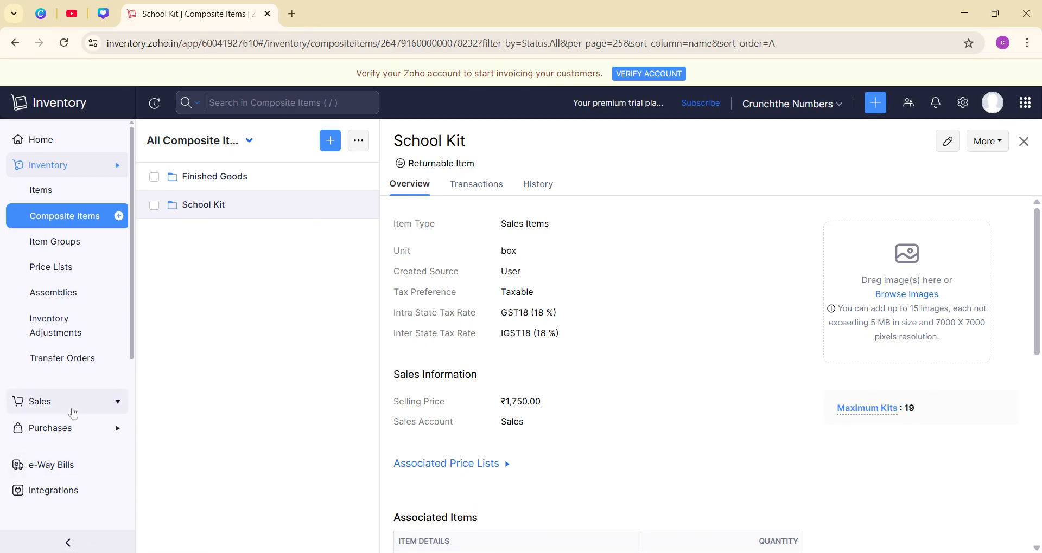
{"action": "left_click", "coordinate": [76, 356]}
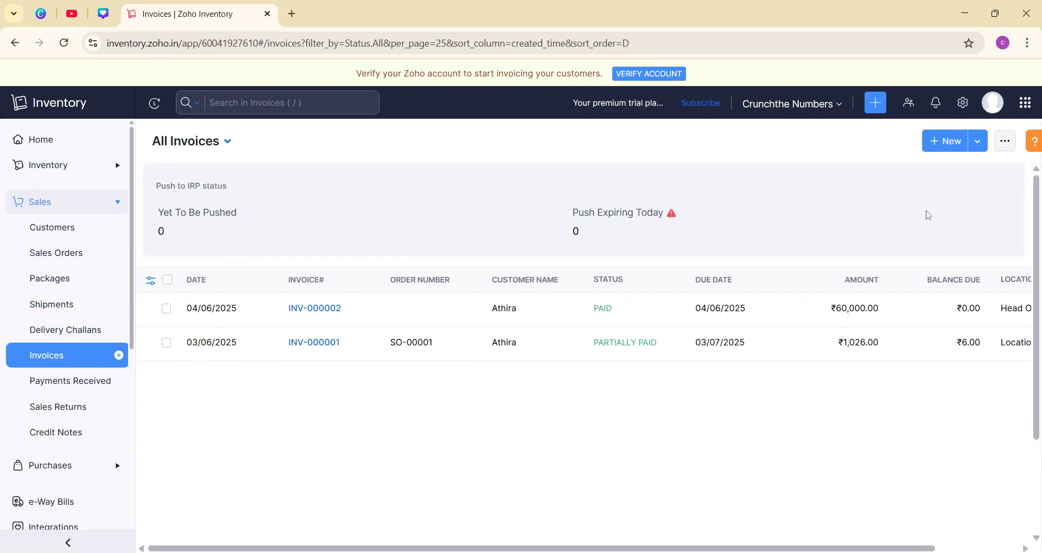
{"action": "left_click", "coordinate": [941, 145]}
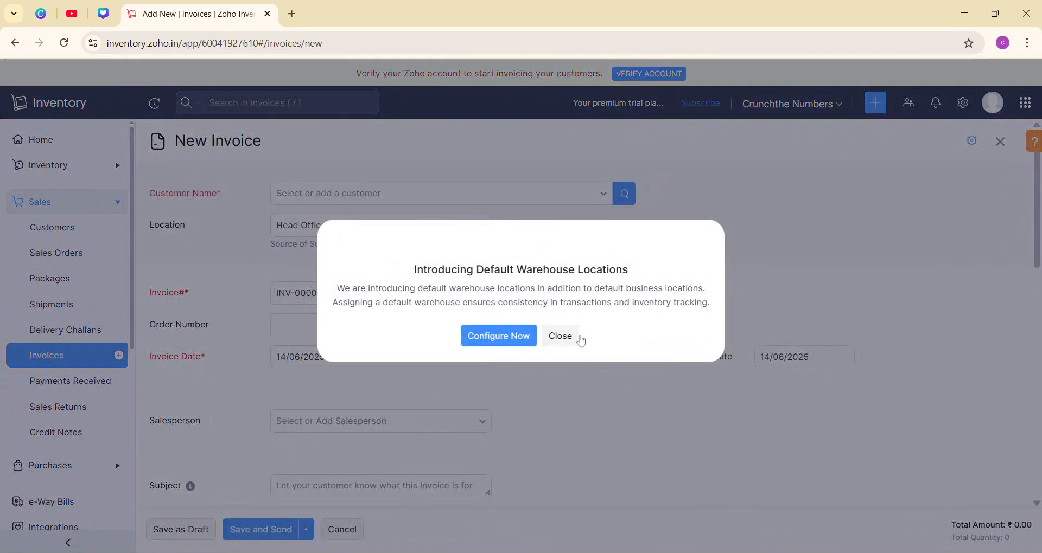
{"action": "left_click", "coordinate": [560, 414]}
{"action": "left_click", "coordinate": [301, 198]}
{"action": "left_click", "coordinate": [339, 272]}
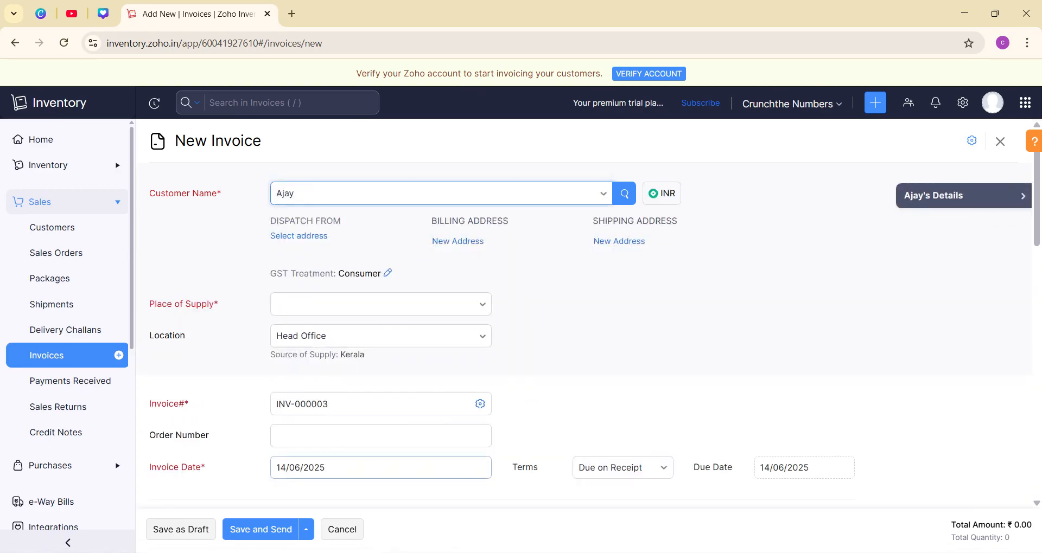
Add the School Kit to the invoice's item table
{"action": "scroll", "coordinate": [360, 428], "scroll_direction": "down", "scroll_amount": 8}
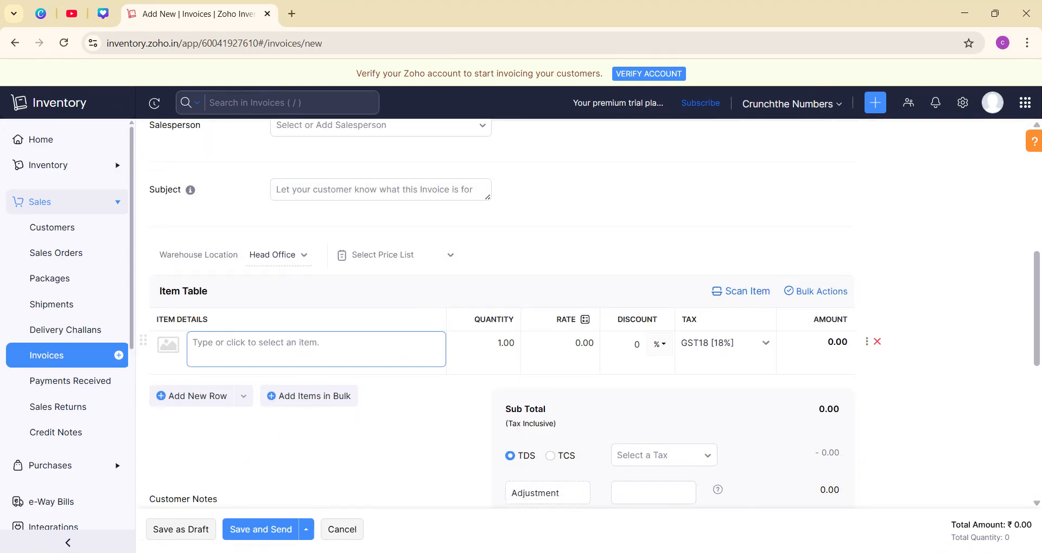
{"action": "type", "text": "sc"}
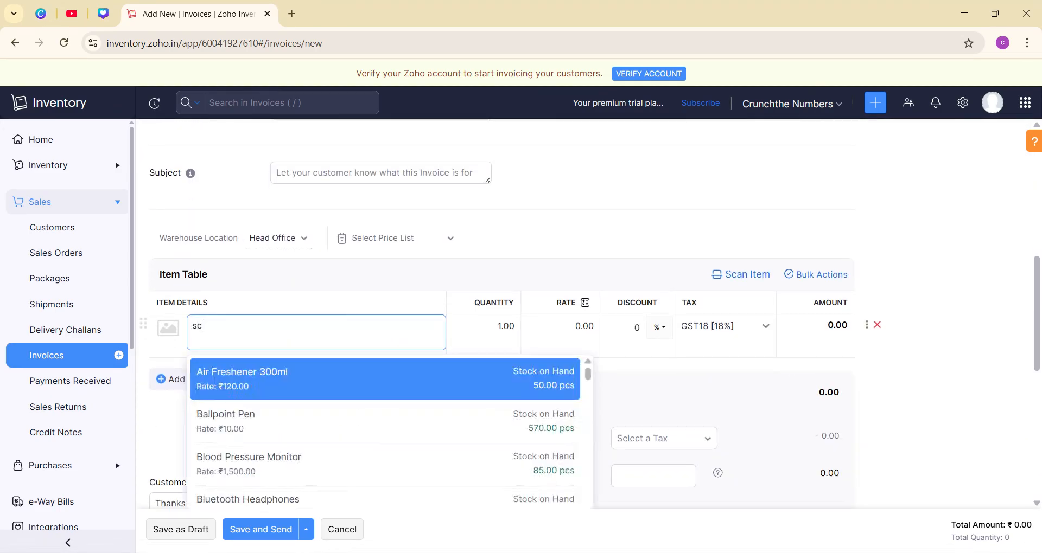
{"action": "type", "text": "h"}
{"action": "left_click", "coordinate": [326, 374]}
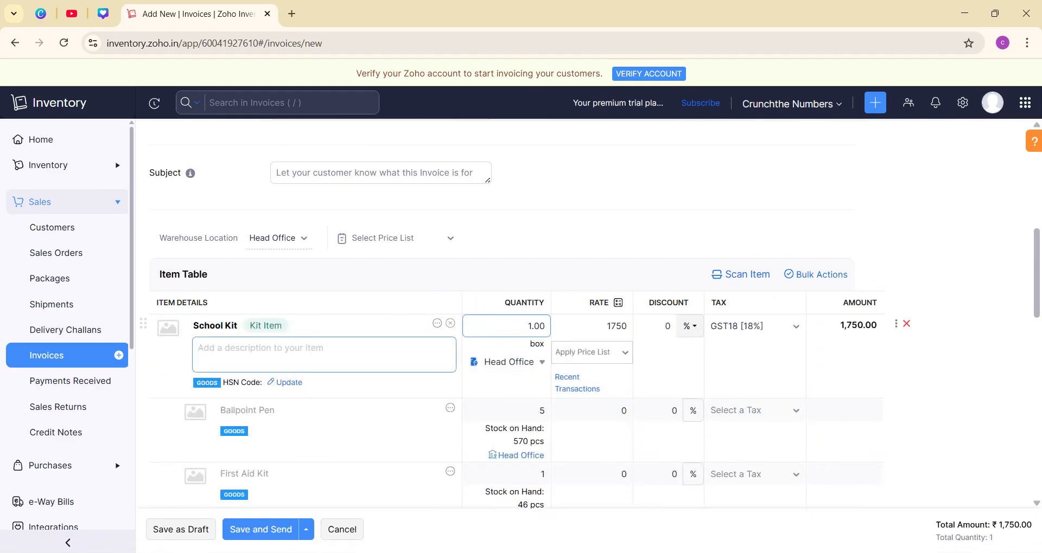
Review the kit's component items, their quantities and stock on hand in the invoice's item table
{"action": "scroll", "coordinate": [528, 317], "scroll_direction": "down", "scroll_amount": 2}
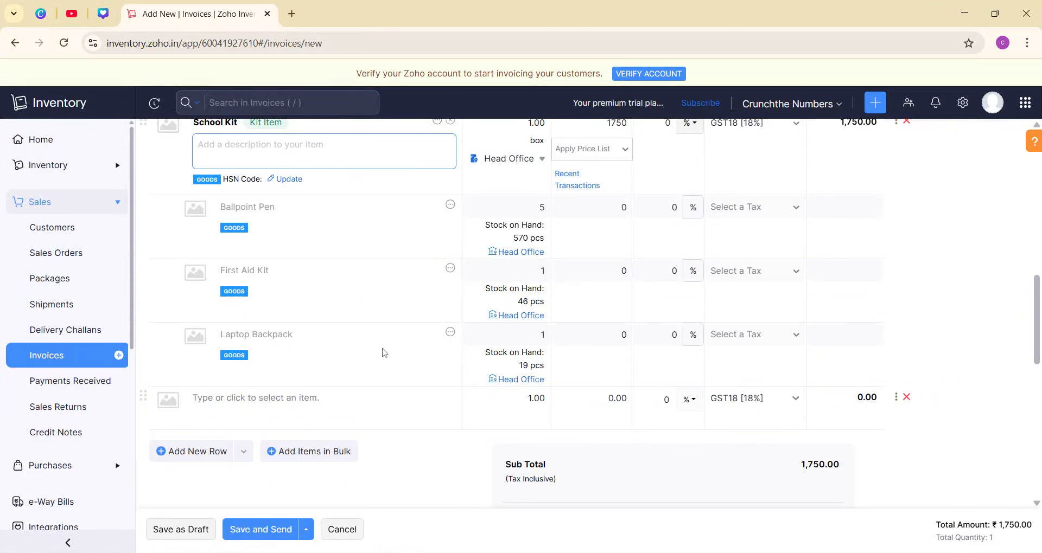
{"action": "scroll", "coordinate": [537, 319], "scroll_direction": "up", "scroll_amount": 2}
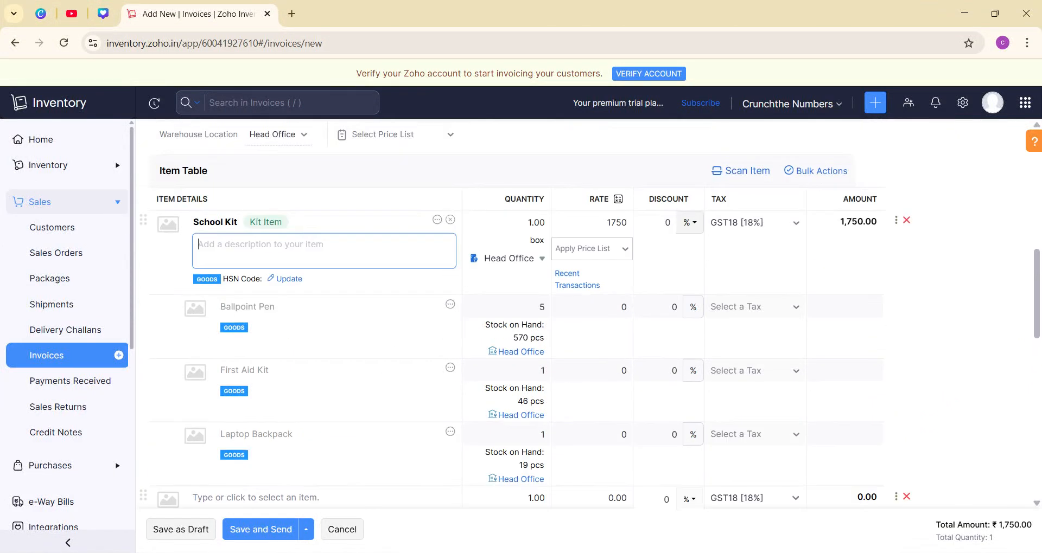
{"action": "left_click_drag", "start_coordinate": [526, 258], "coordinate": [559, 259]}
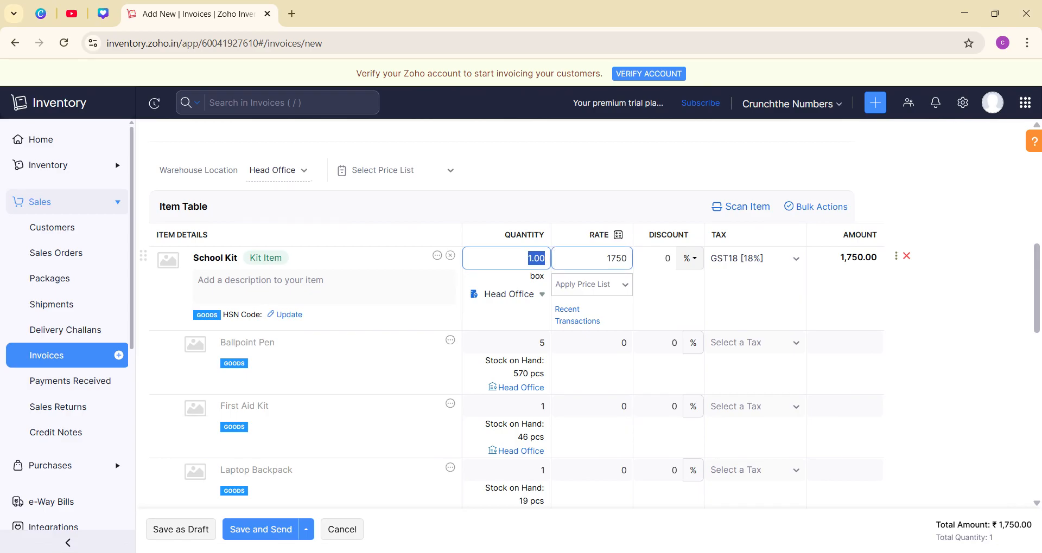
{"action": "scroll", "coordinate": [533, 416], "scroll_direction": "down", "scroll_amount": 5}
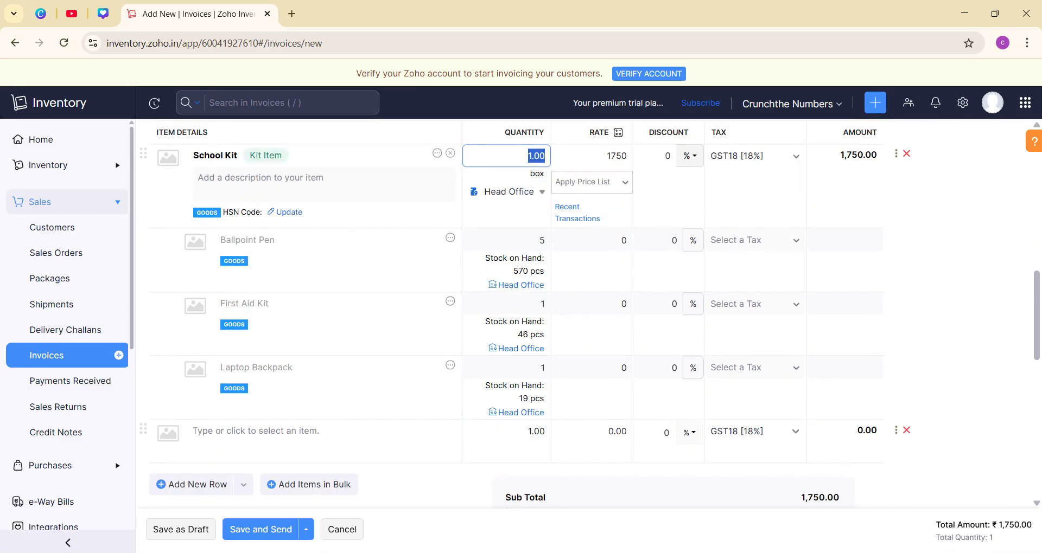
{"action": "scroll", "coordinate": [534, 424], "scroll_direction": "up", "scroll_amount": 6}
{"action": "left_click", "coordinate": [585, 189]}
{"action": "scroll", "coordinate": [300, 366], "scroll_direction": "down", "scroll_amount": 3}
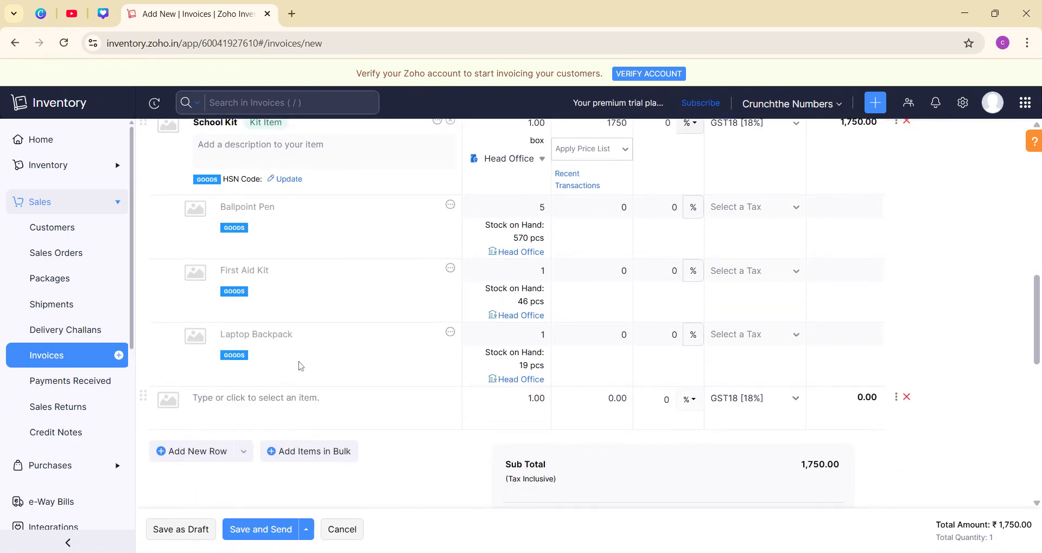
Set the School Kit's HSN code to 123456 on the invoice and save the invoice as a draft
{"action": "left_click", "coordinate": [211, 529]}
{"action": "scroll", "coordinate": [281, 477], "scroll_direction": "down", "scroll_amount": 10}
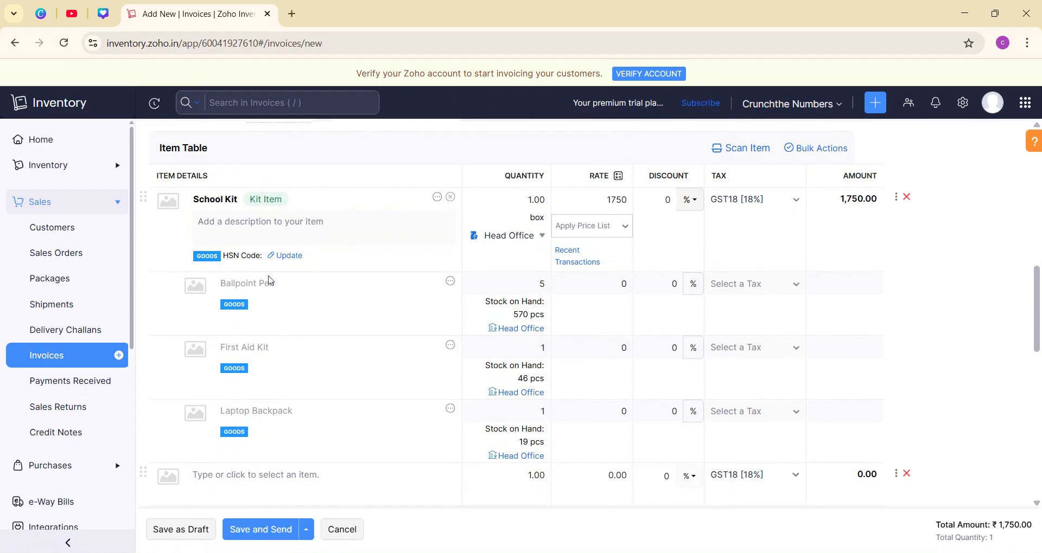
{"action": "left_click", "coordinate": [277, 257]}
{"action": "type", "text": "1"}
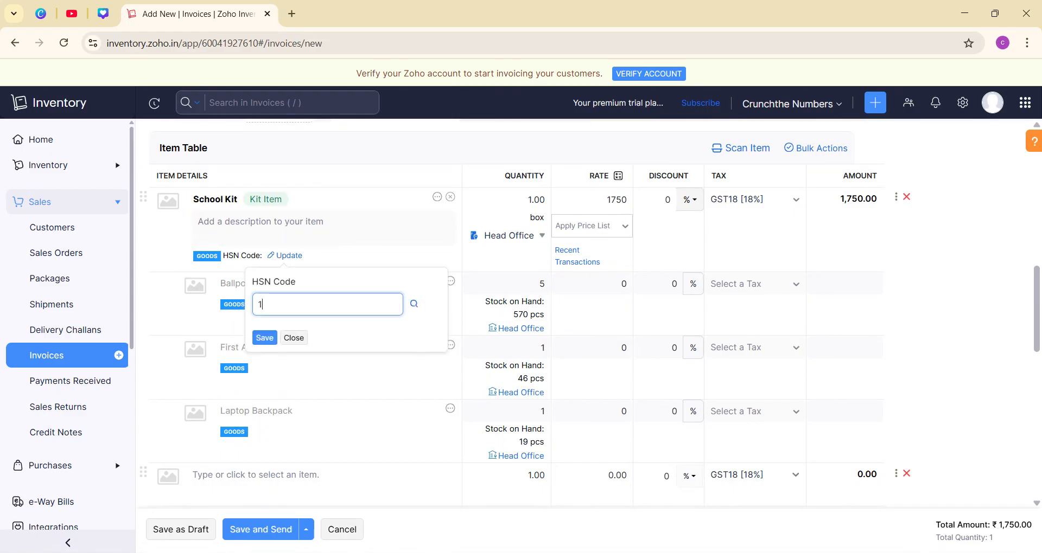
{"action": "type", "text": "23456"}
{"action": "left_click", "coordinate": [266, 338]}
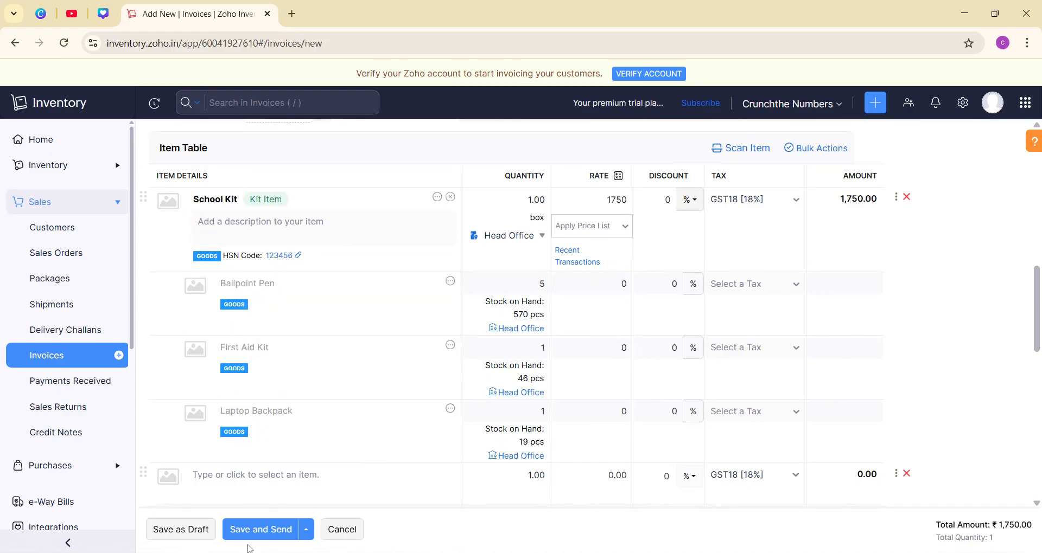
{"action": "left_click", "coordinate": [196, 534]}
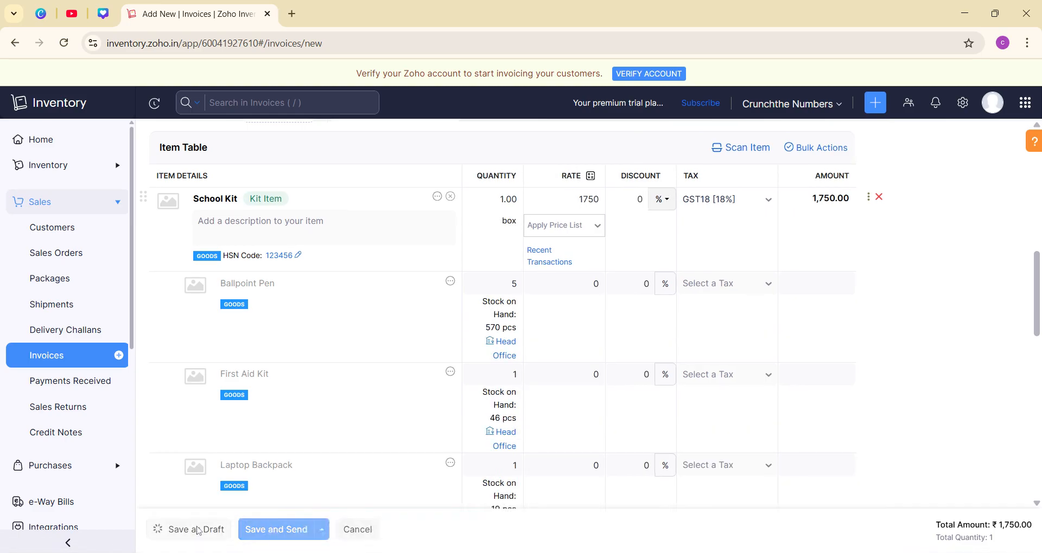
Mark the invoice as sent and check how the School Kit is listed on the invoice document
{"action": "left_click", "coordinate": [809, 263]}
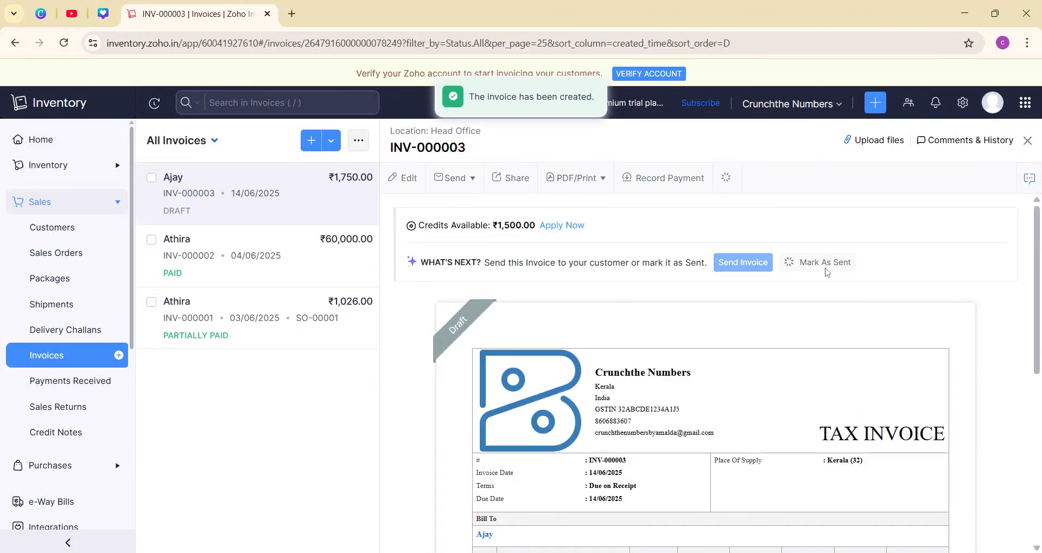
{"action": "scroll", "coordinate": [812, 265], "scroll_direction": "down", "scroll_amount": 7}
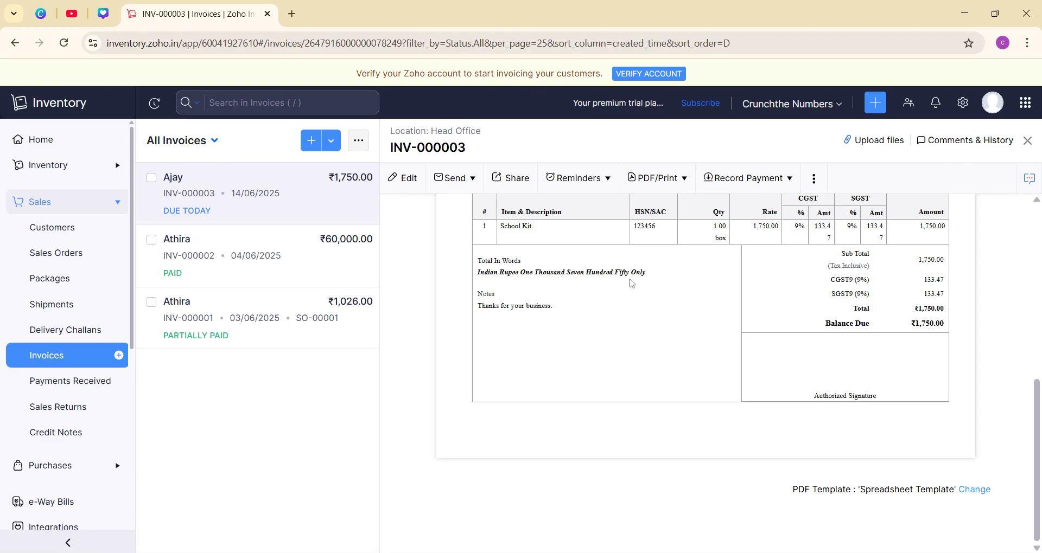
{"action": "double_click", "coordinate": [526, 225]}
{"action": "left_click_drag", "start_coordinate": [527, 225], "coordinate": [500, 226]}
{"action": "left_click", "coordinate": [586, 242]}
Open the list of composite items to compare the Finished Goods and School Kit entries
{"action": "left_click", "coordinate": [87, 166]}
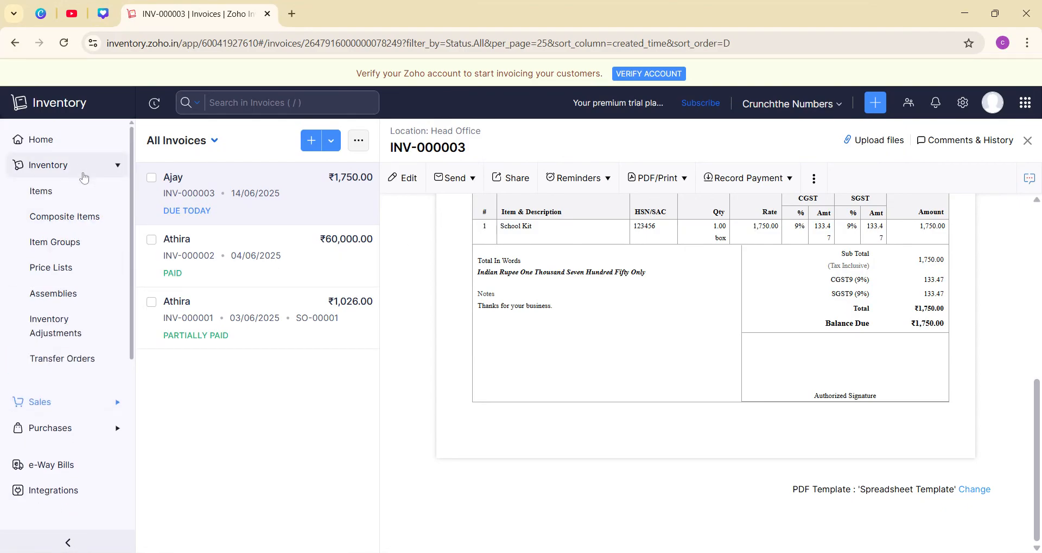
{"action": "left_click", "coordinate": [84, 218]}
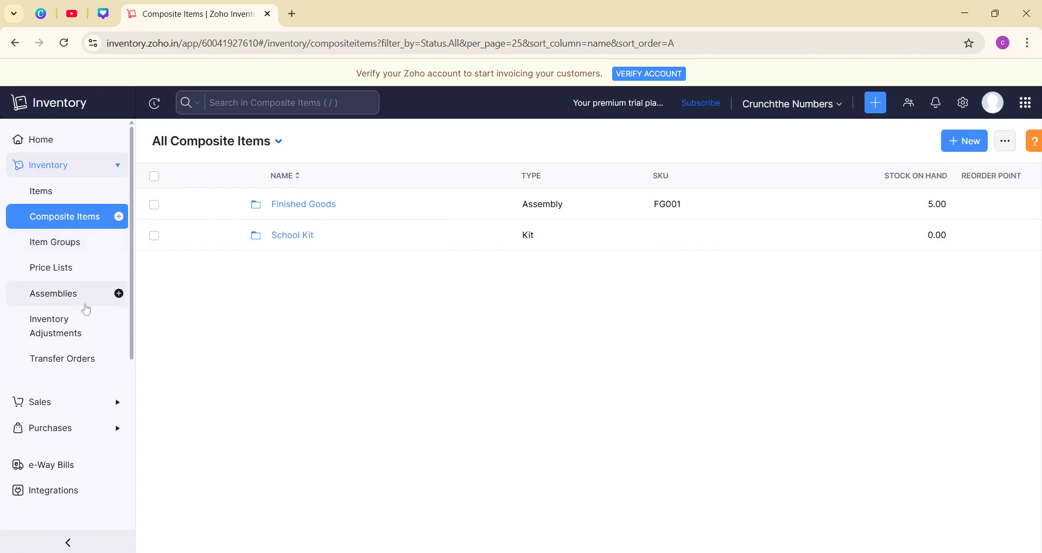